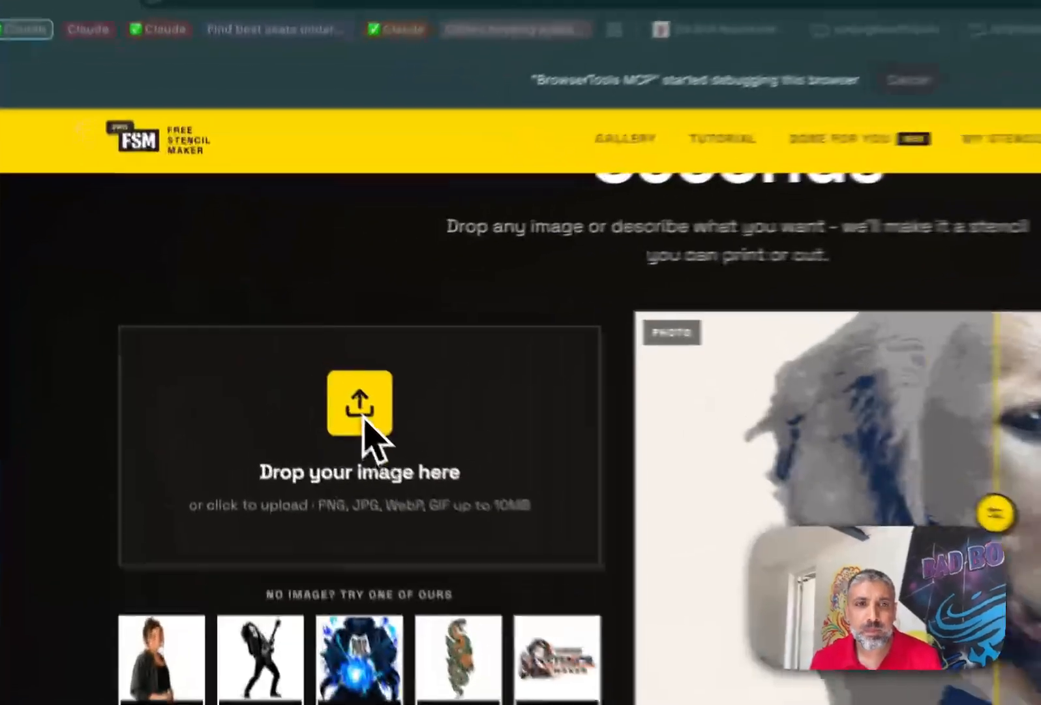
Upload Screen-shot-2015-01-07-at-3.19.36-PM.png from Downloads as the stencil source, previewing the photo before opening it.
click(300, 359)
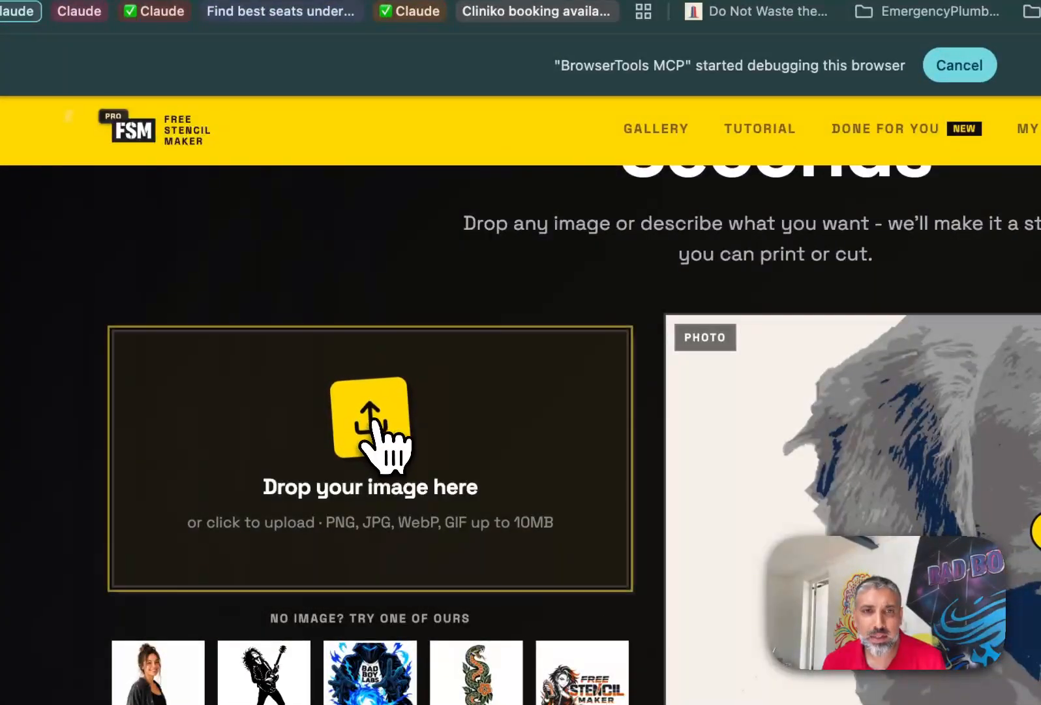
click(375, 426)
click(609, 269)
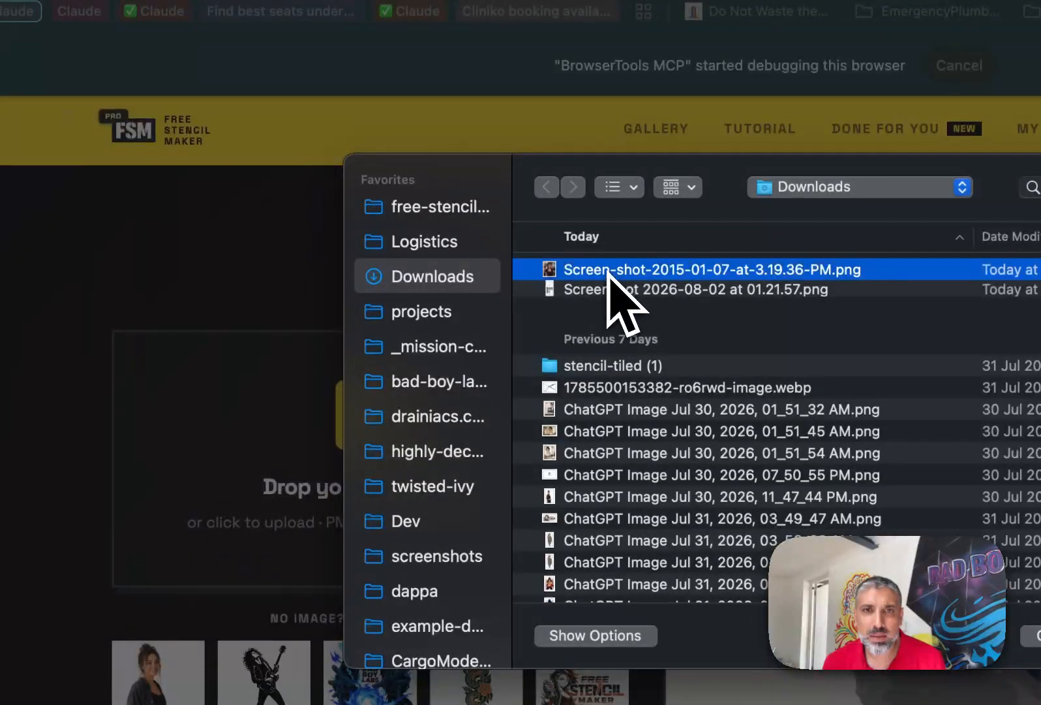
key(space)
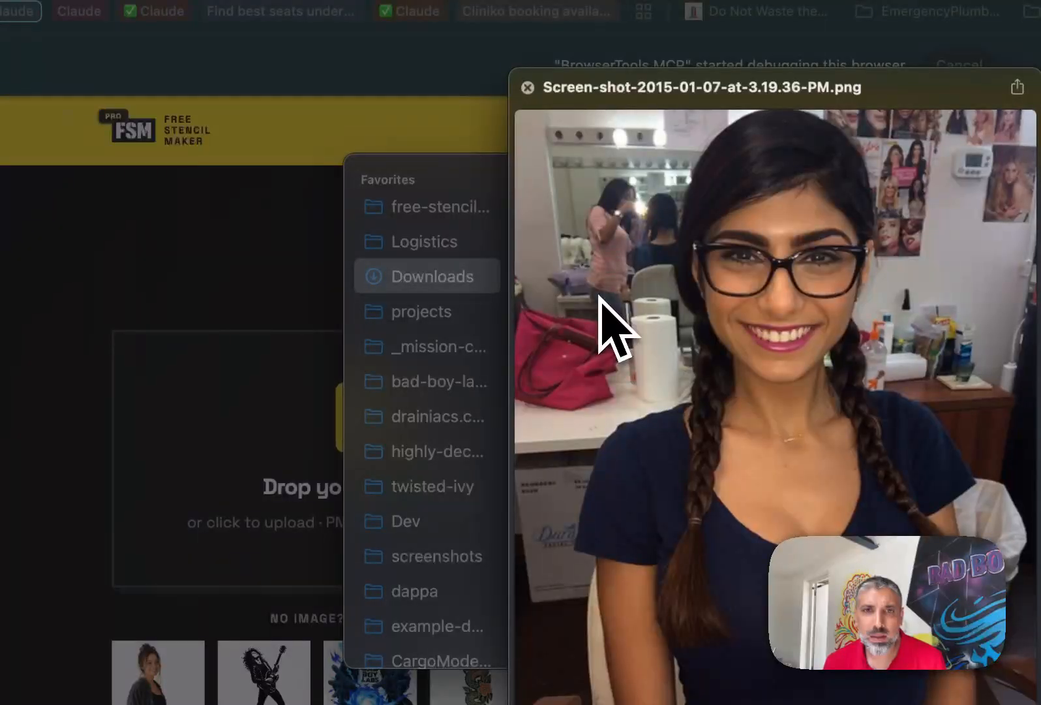
key(space)
key(Return)
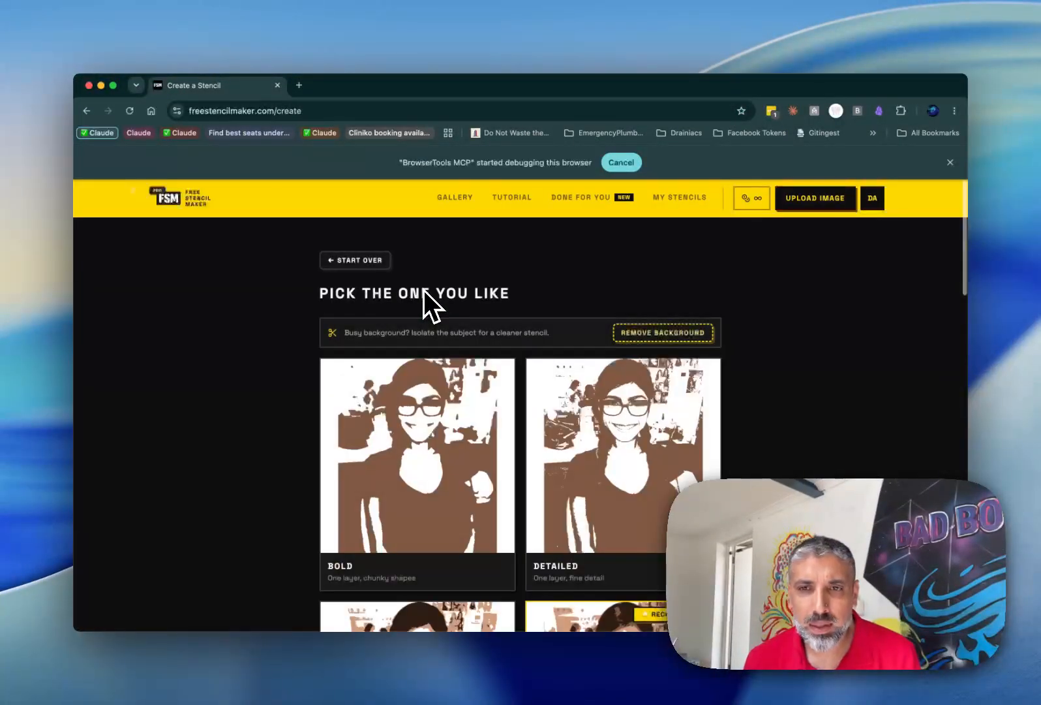
Look over the four generated stencil styles and remove the photo's background.
scroll(525, 424, down, 5)
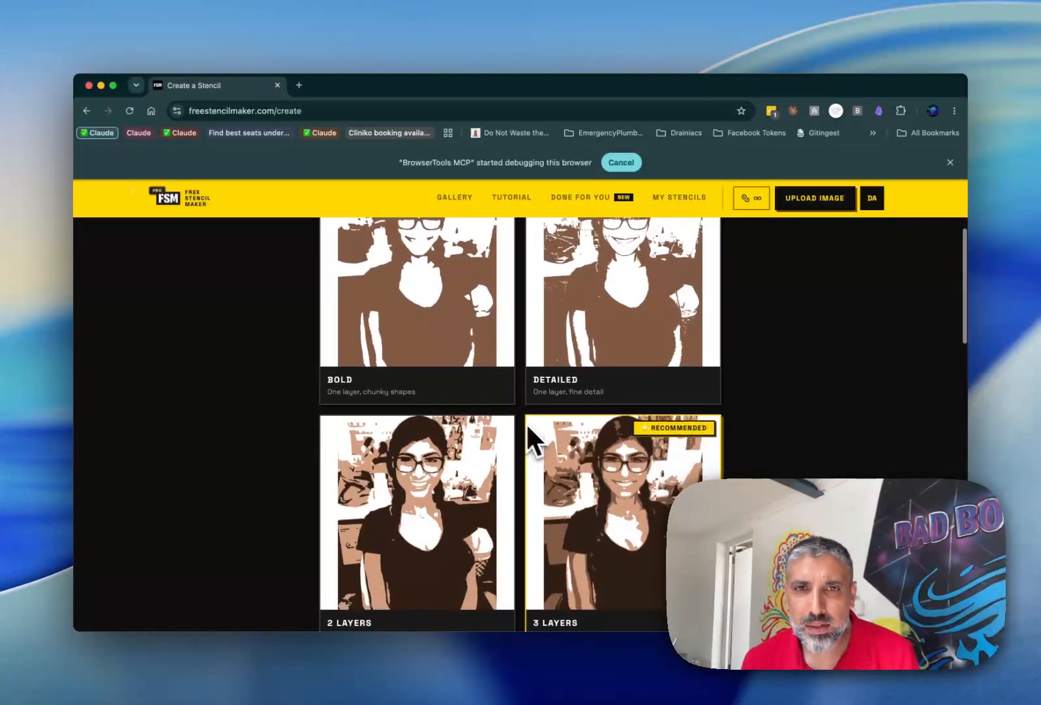
scroll(525, 422, up, 1)
scroll(692, 463, down, 3)
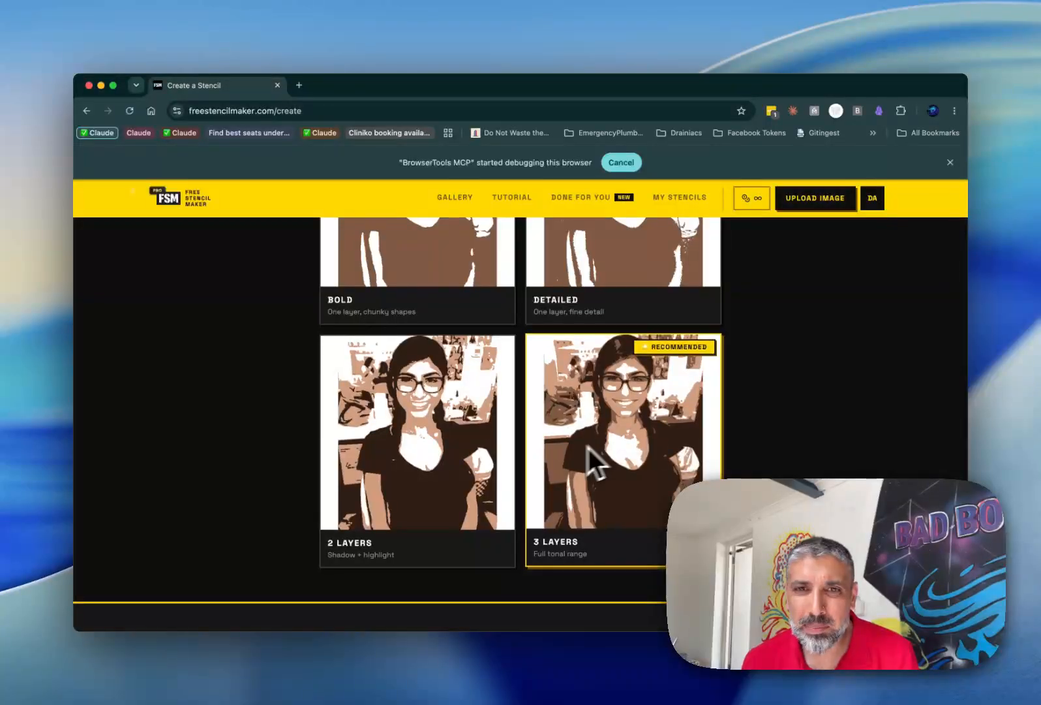
scroll(598, 411, up, 5)
click(620, 331)
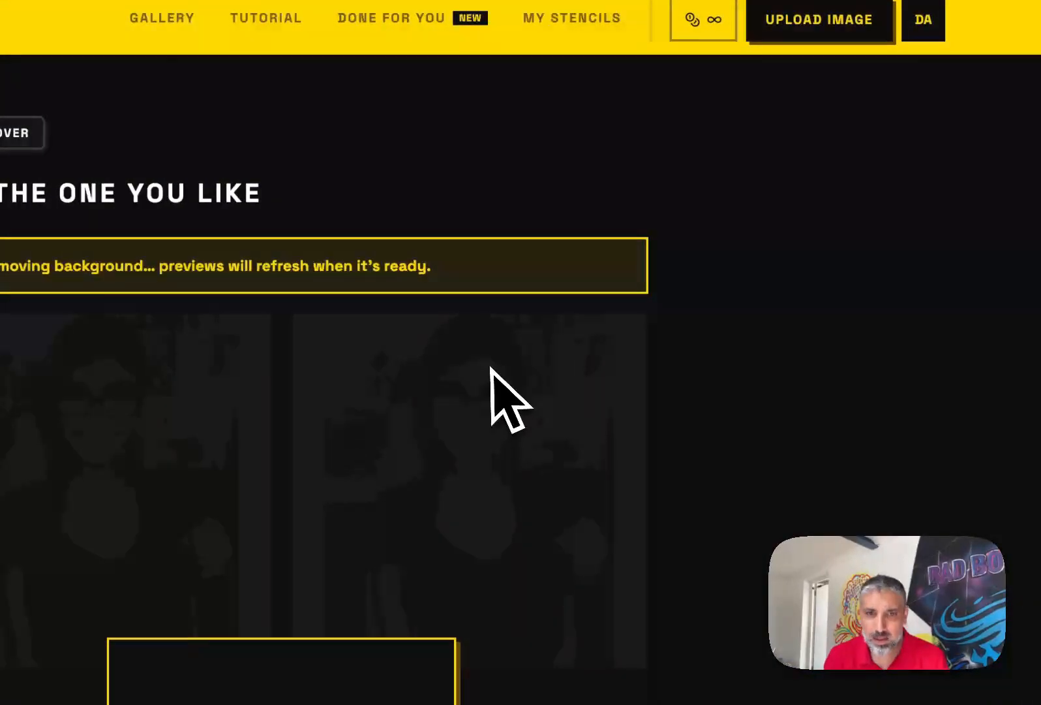
Choose the 3 Layers full-tonal-range version of the background-free stencil for layer editing.
scroll(513, 448, down, 4)
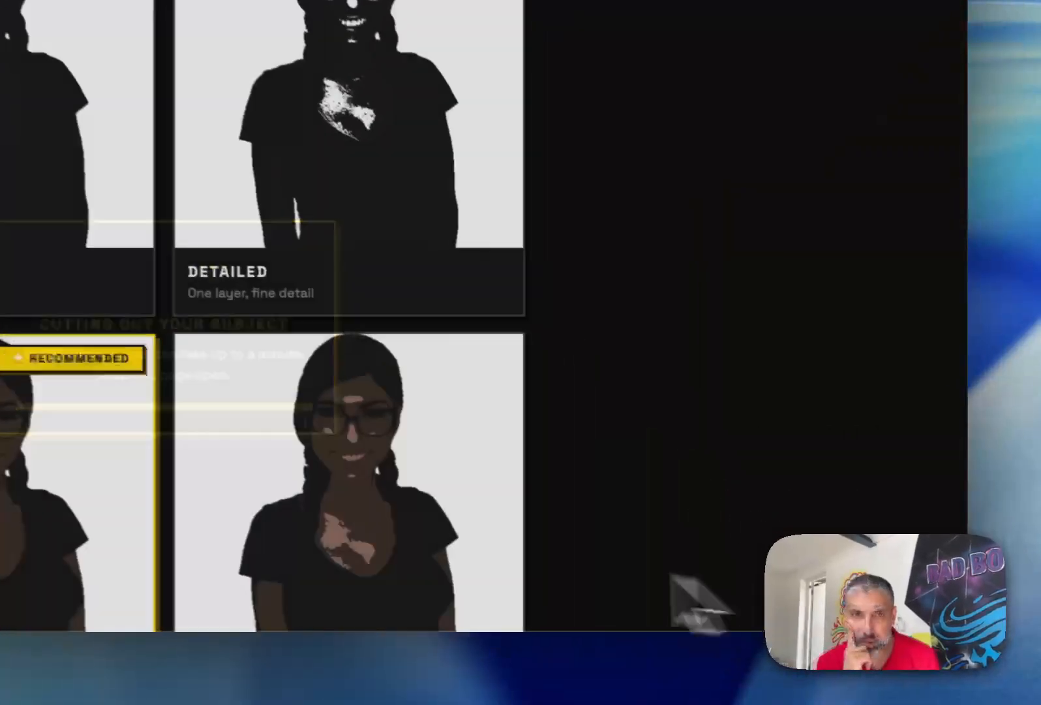
scroll(674, 576, down, 2)
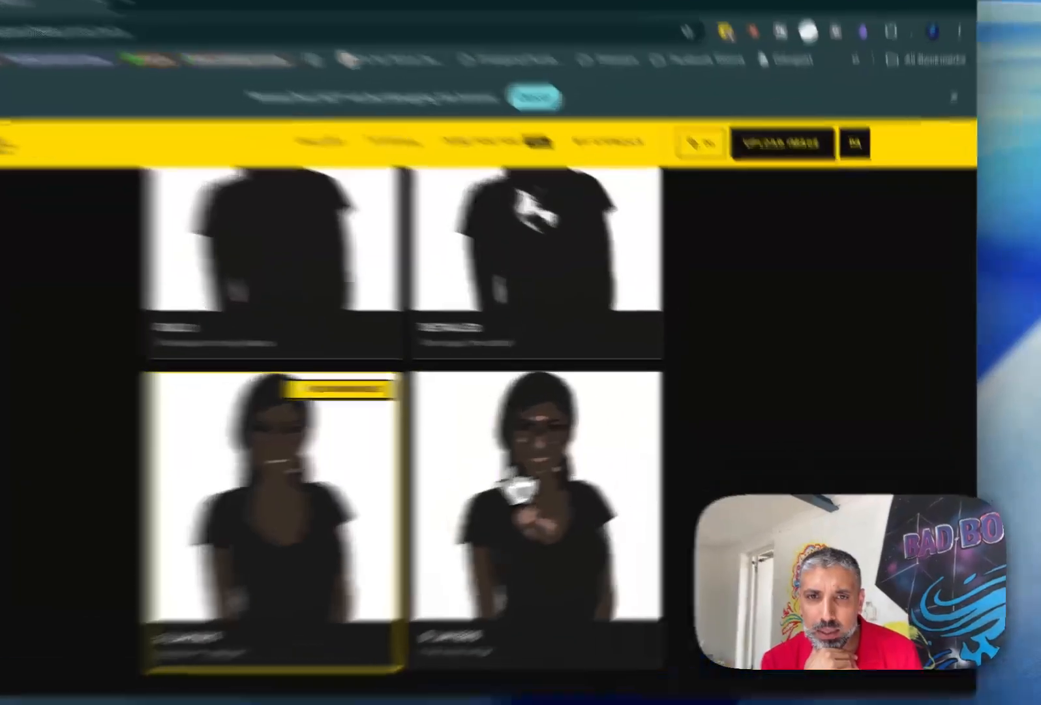
click(513, 475)
scroll(521, 462, up, 5)
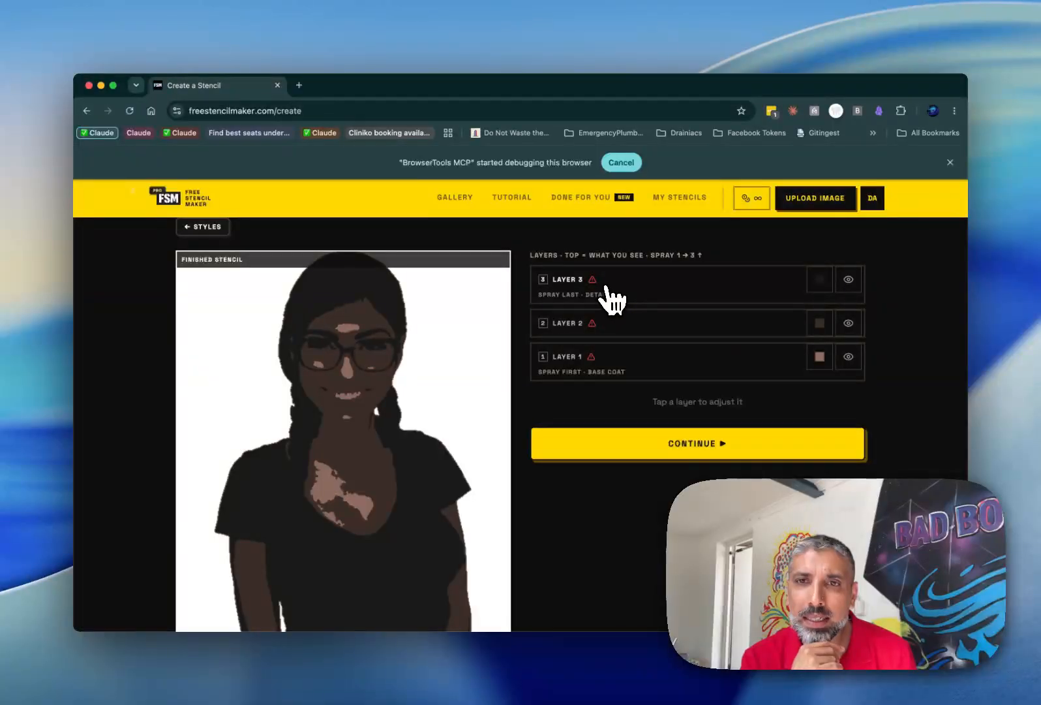
Change layer 2's colour to a custom neutral grey.
click(819, 323)
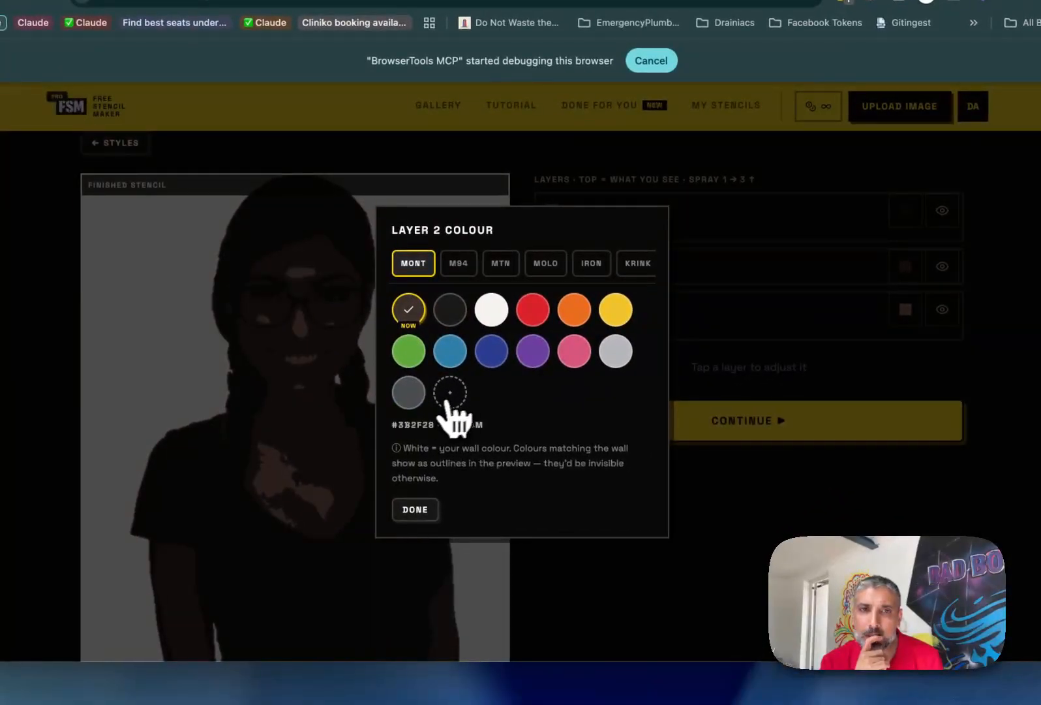
click(382, 436)
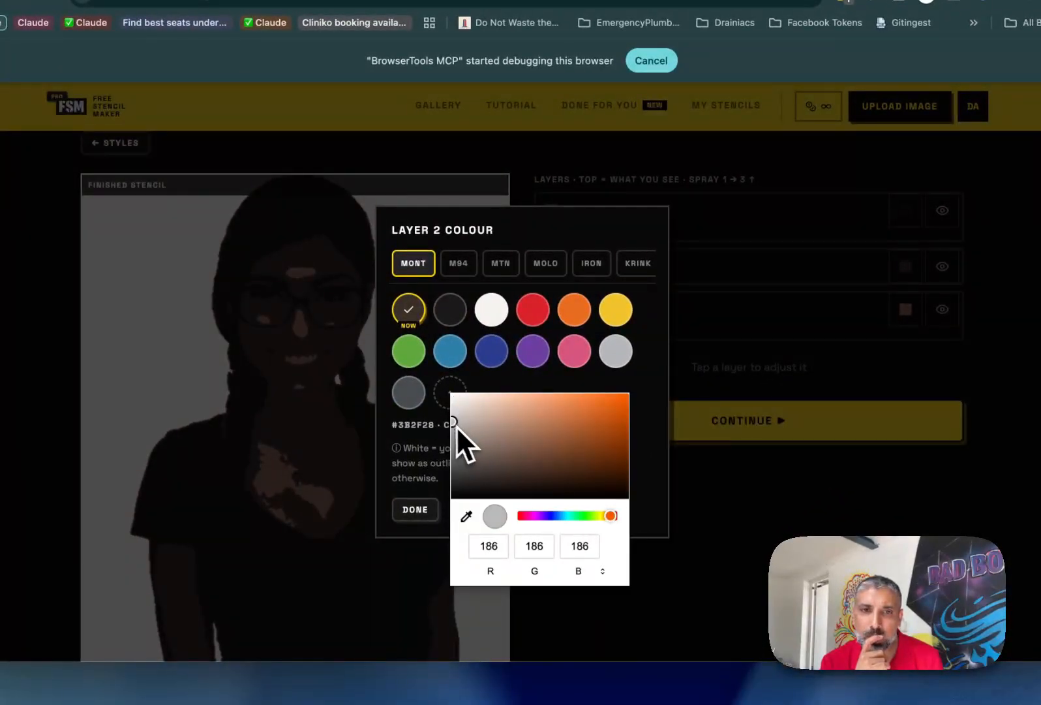
click(613, 291)
click(415, 509)
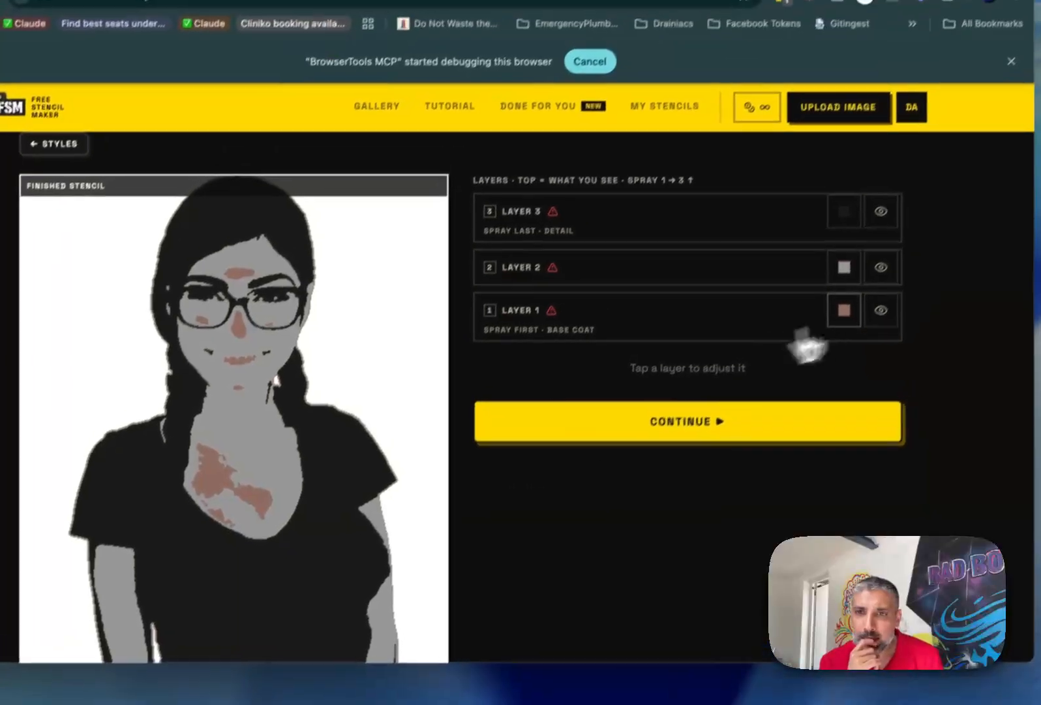
Change layer 1's base coat colour to the white swatch.
click(905, 309)
click(446, 314)
click(369, 513)
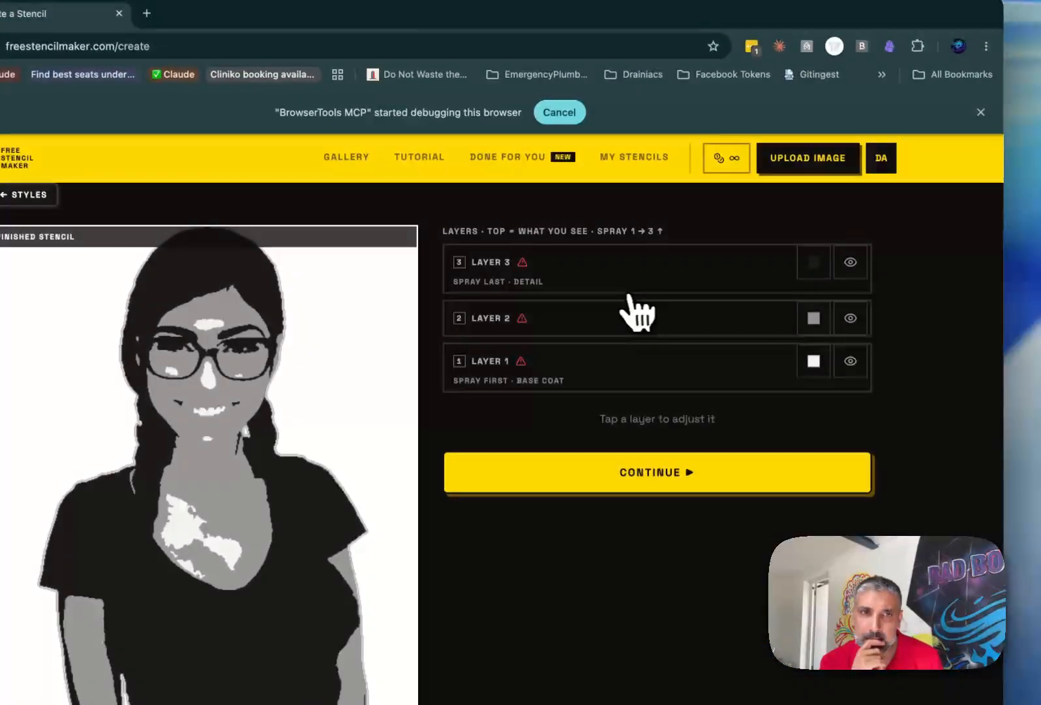
Increase layer 3's Detail slightly to bring out more of the smile and facial shading.
click(760, 277)
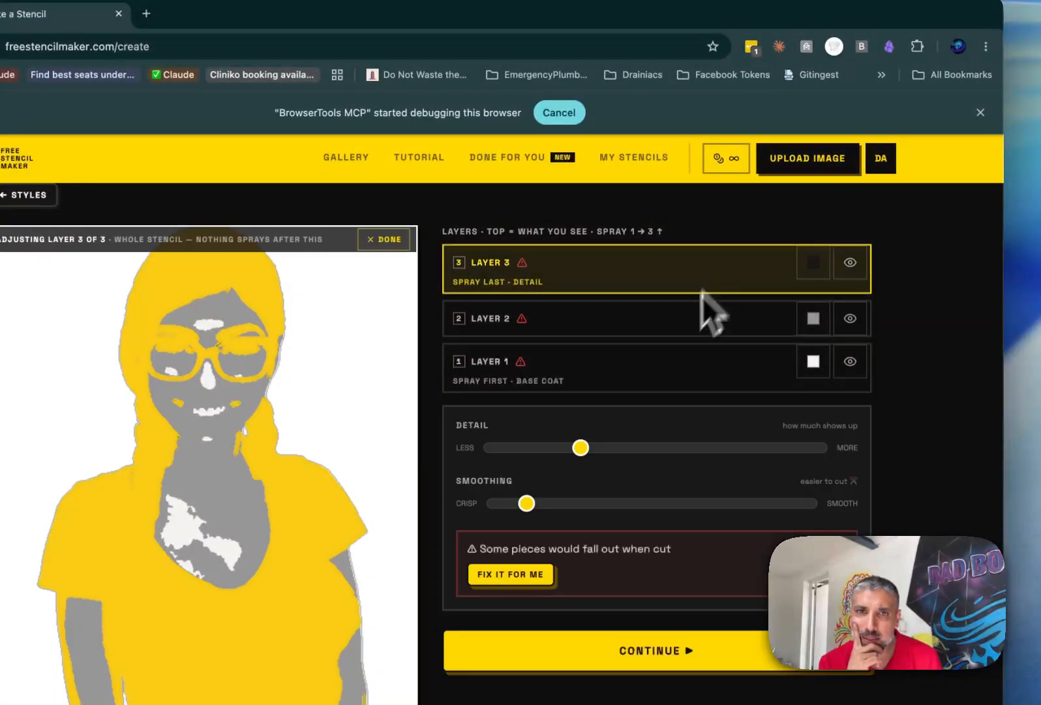
drag(596, 450, 624, 450)
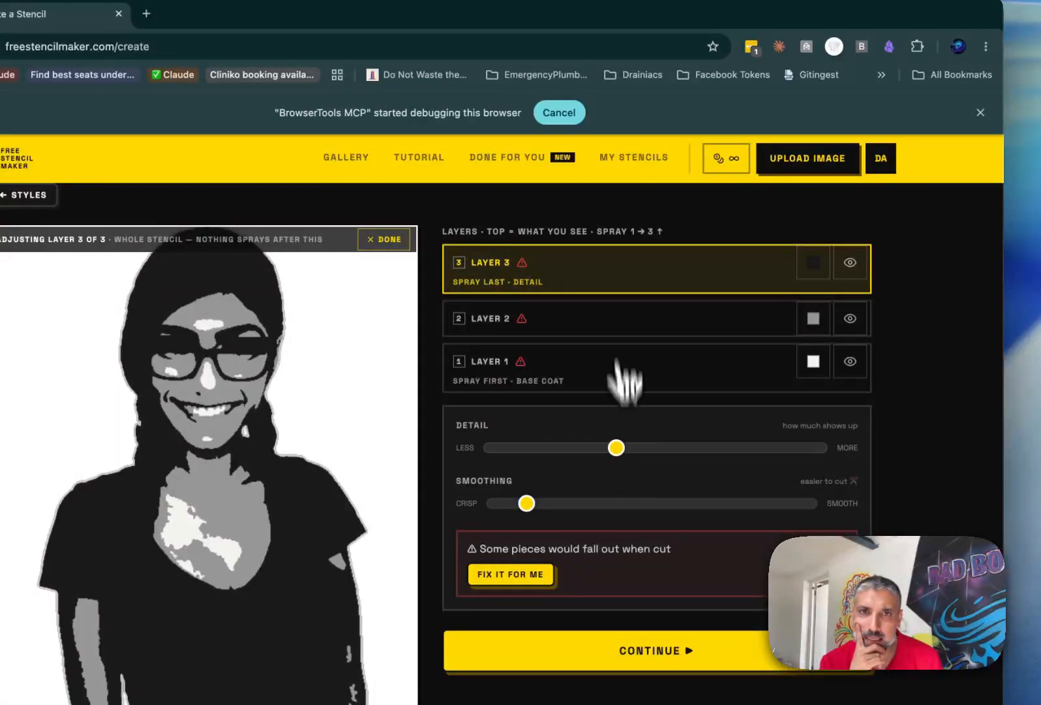
click(623, 281)
Change layer 3's colour to a custom dark grey with RGB 102, 102, 102.
click(809, 264)
click(359, 444)
drag(361, 501, 361, 512)
click(565, 490)
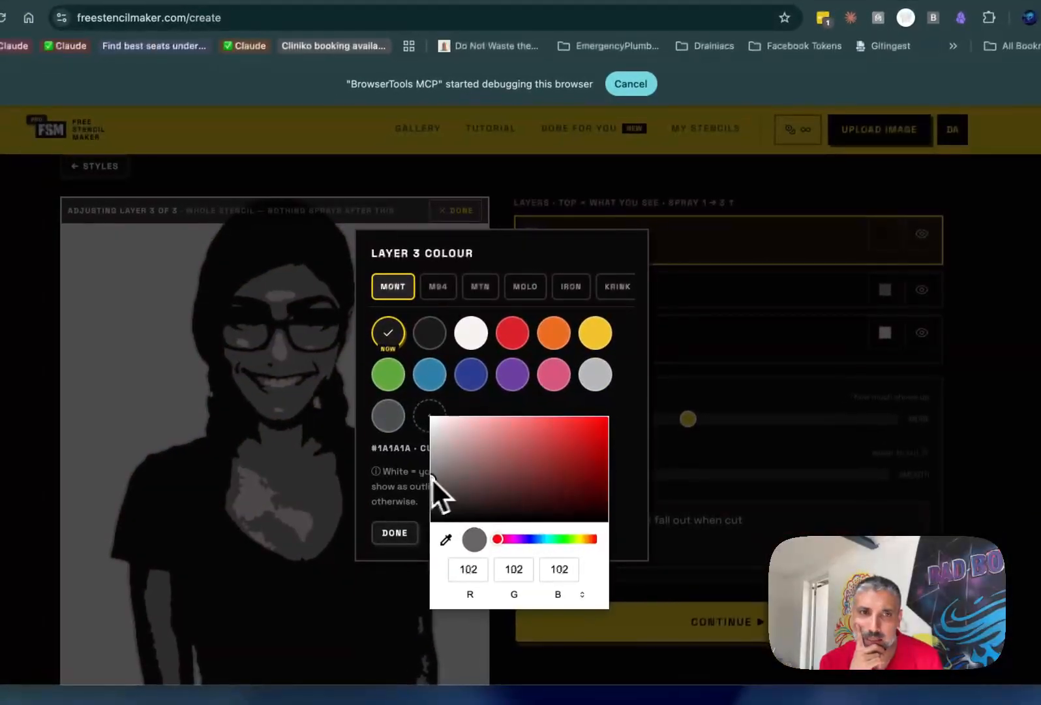
click(395, 532)
Reduce layer 2's Smoothing close to Crisp, lower its Detail slightly, and finish adjusting the layer.
click(672, 300)
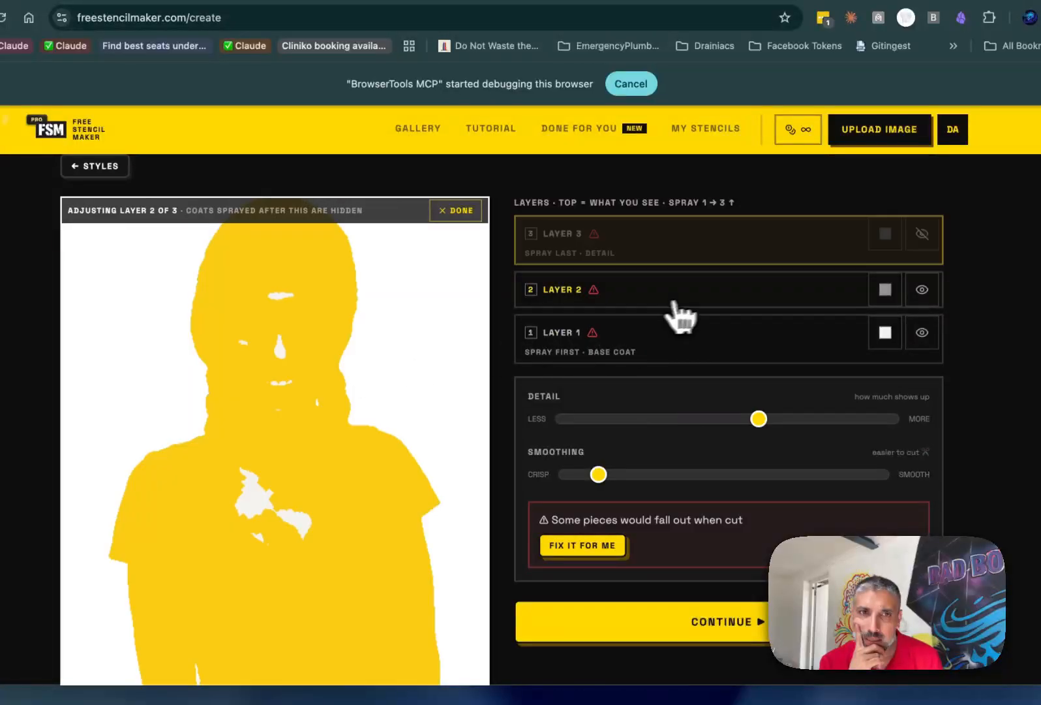
drag(599, 474, 567, 474)
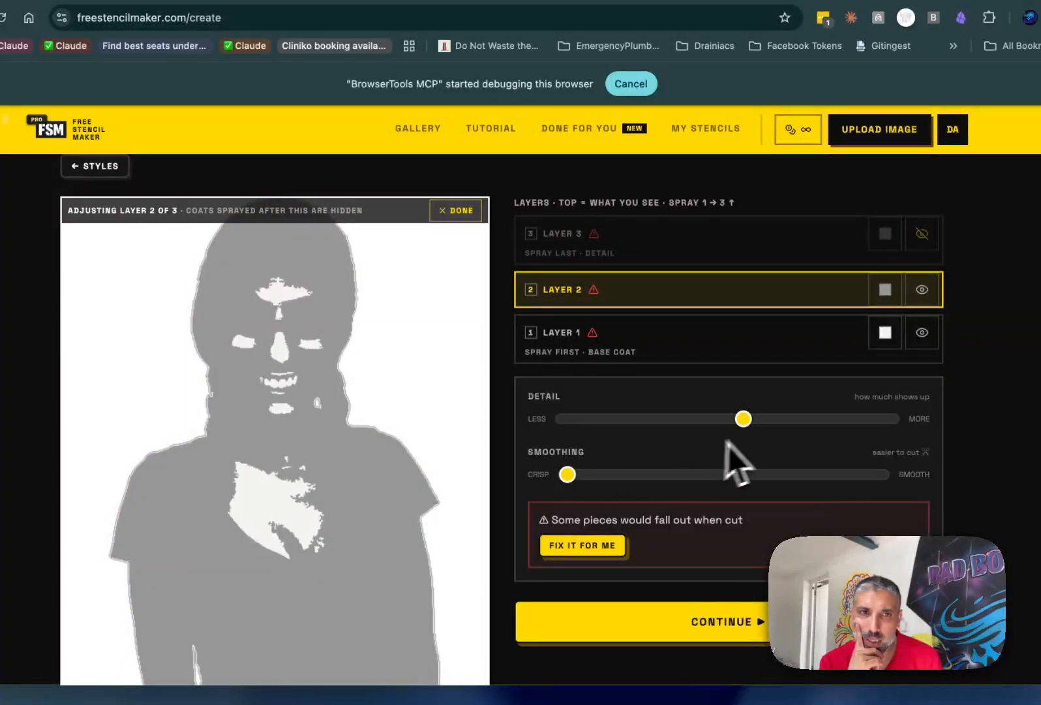
drag(754, 419, 725, 426)
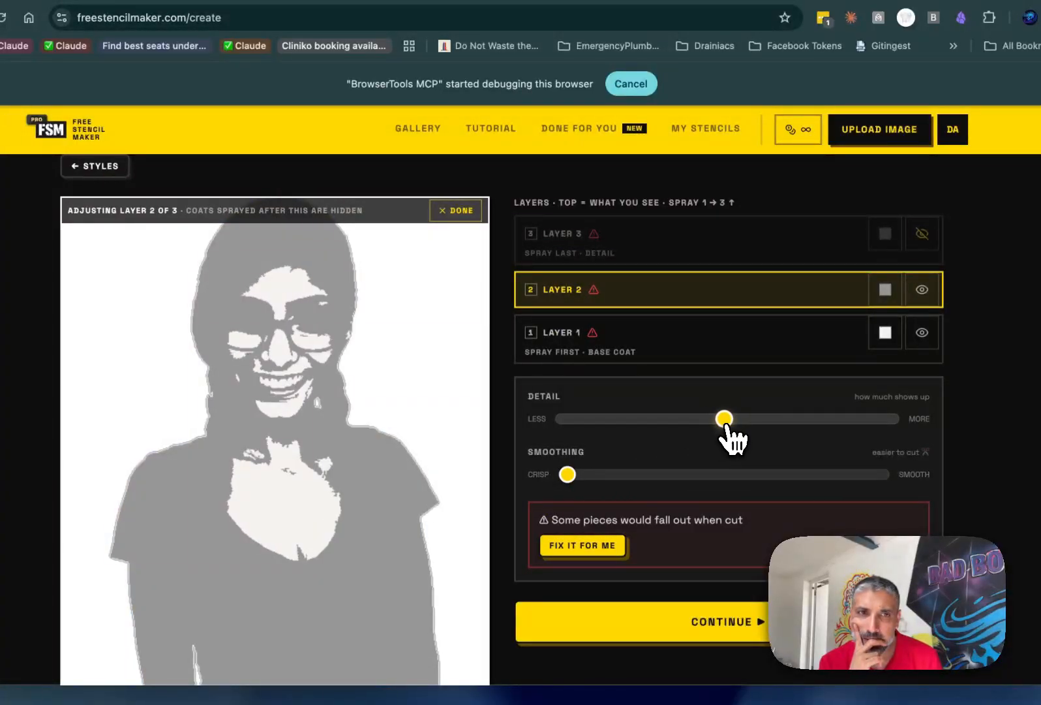
click(761, 298)
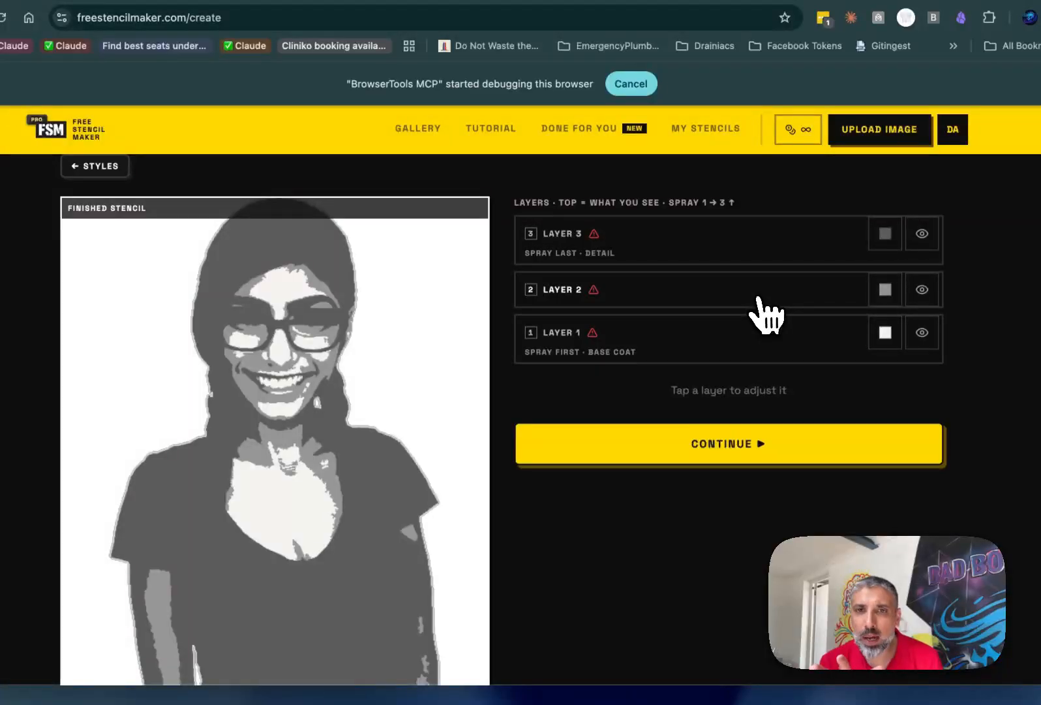
Inspect layers 3, 2 and 1 one after another to see what each spray coat contributes.
click(700, 253)
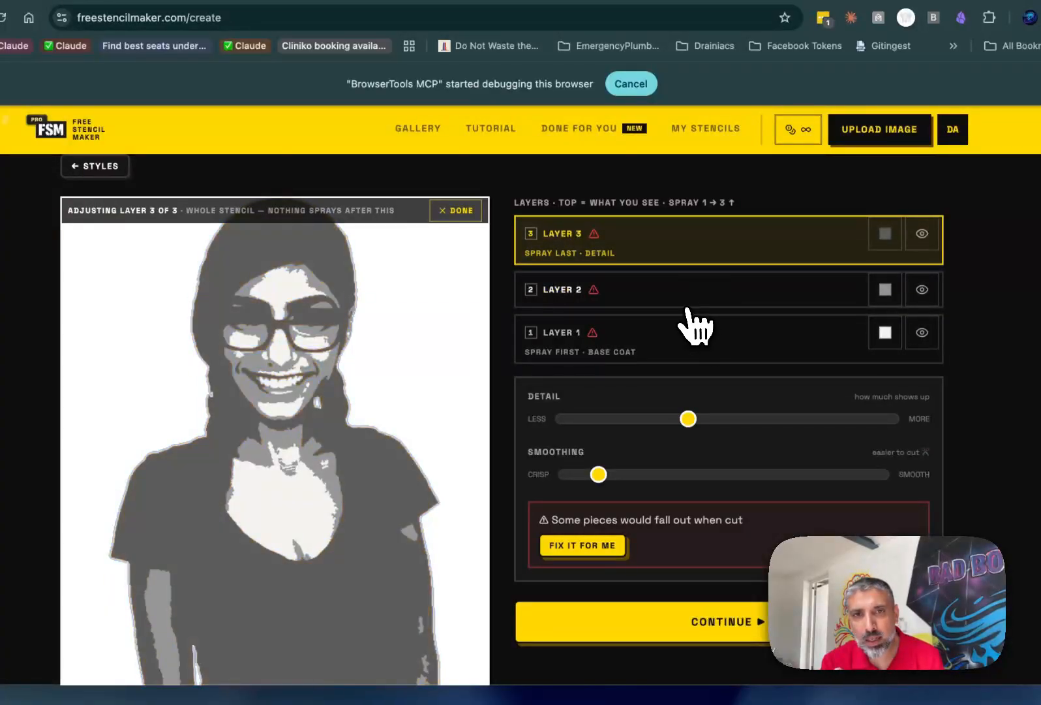
click(684, 297)
click(686, 333)
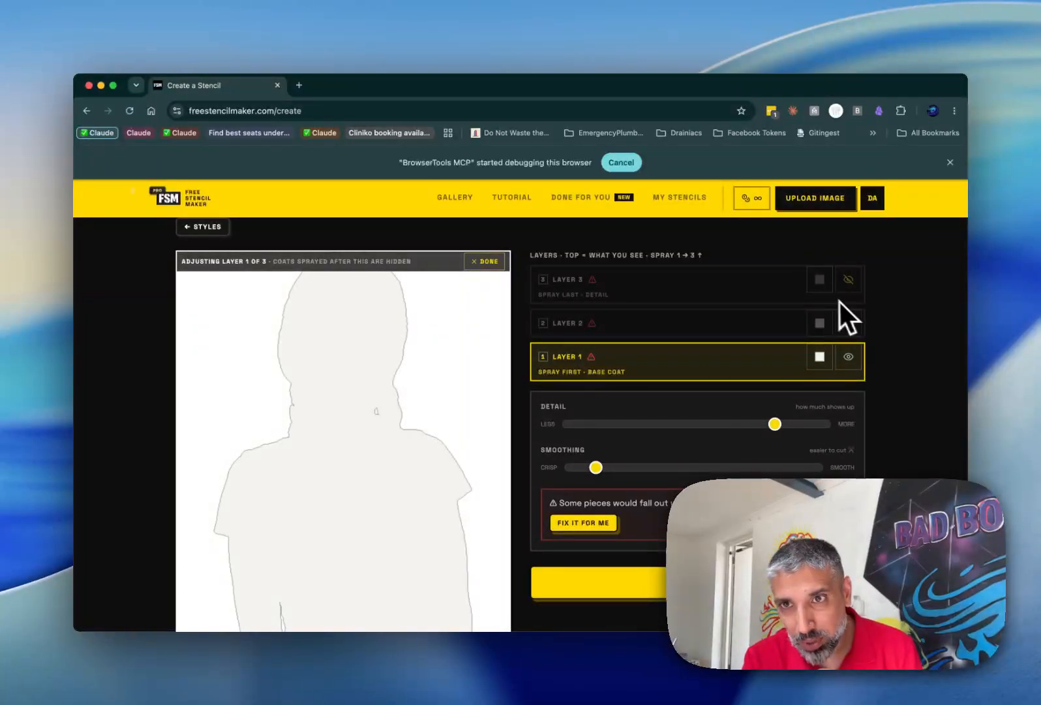
Compare layer 2 with and without the layer 1 base coat, leaving layer 1 hidden.
click(715, 328)
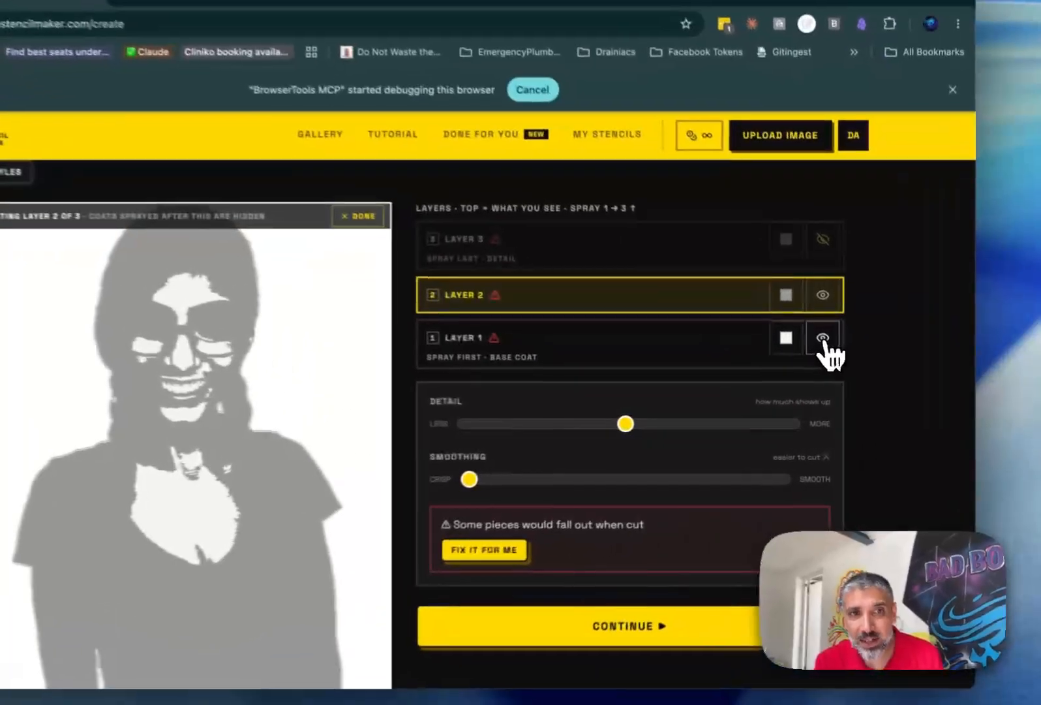
click(820, 337)
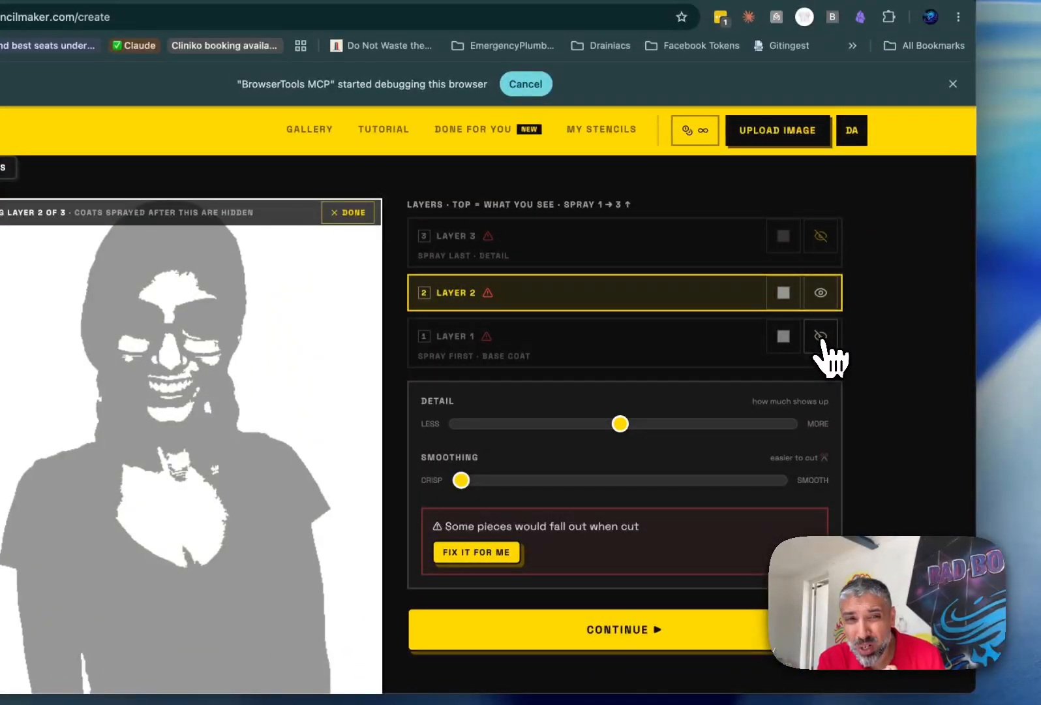
click(821, 337)
click(821, 337)
click(821, 337)
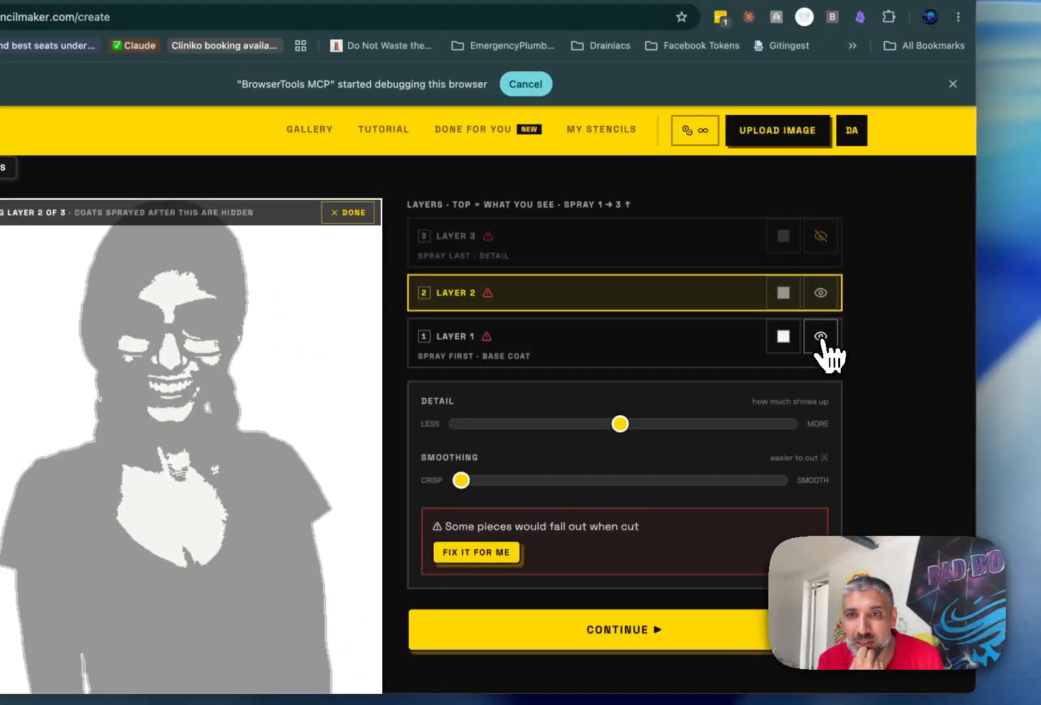
click(821, 337)
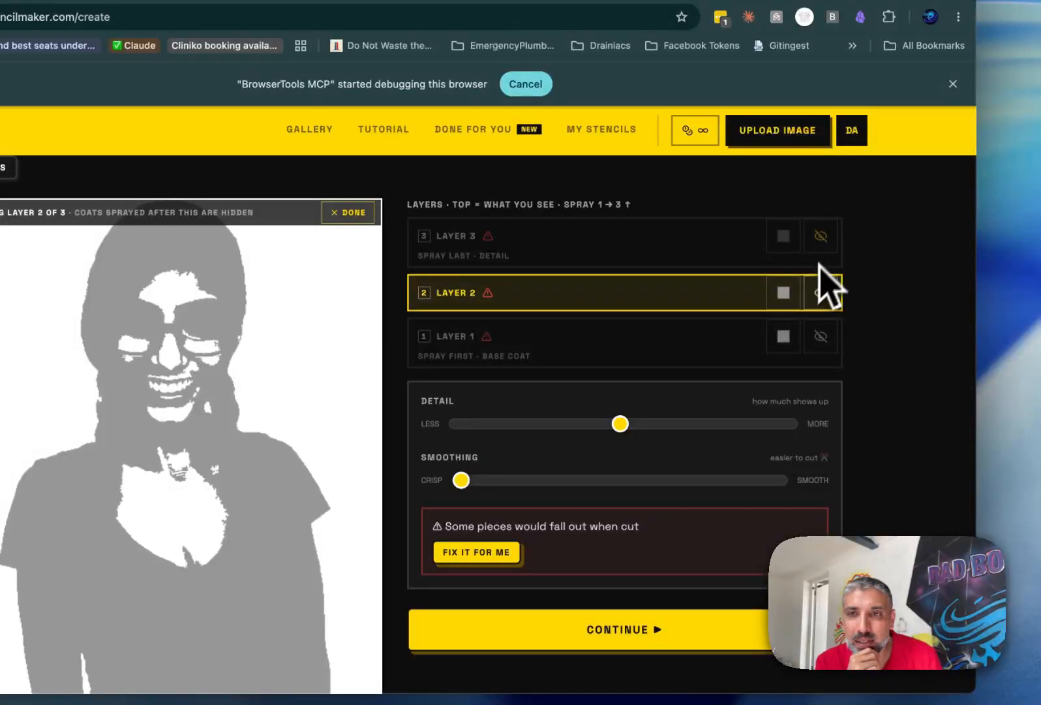
Preview layer 3 over layer 2 without the base coat, and return to the finished stencil view.
click(582, 312)
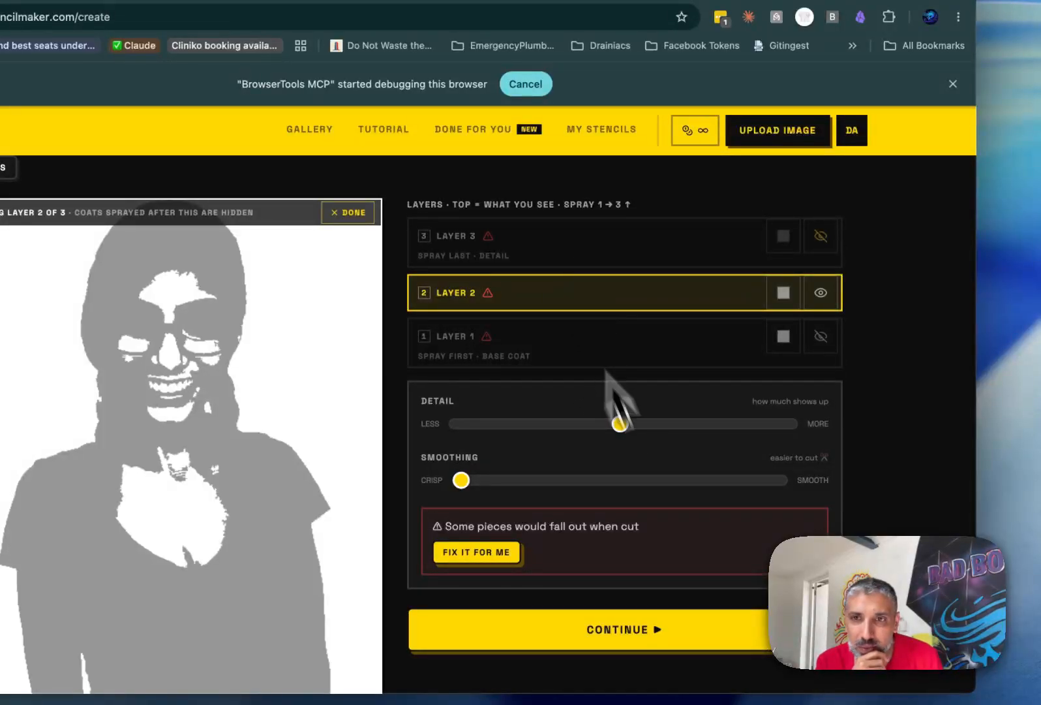
click(550, 260)
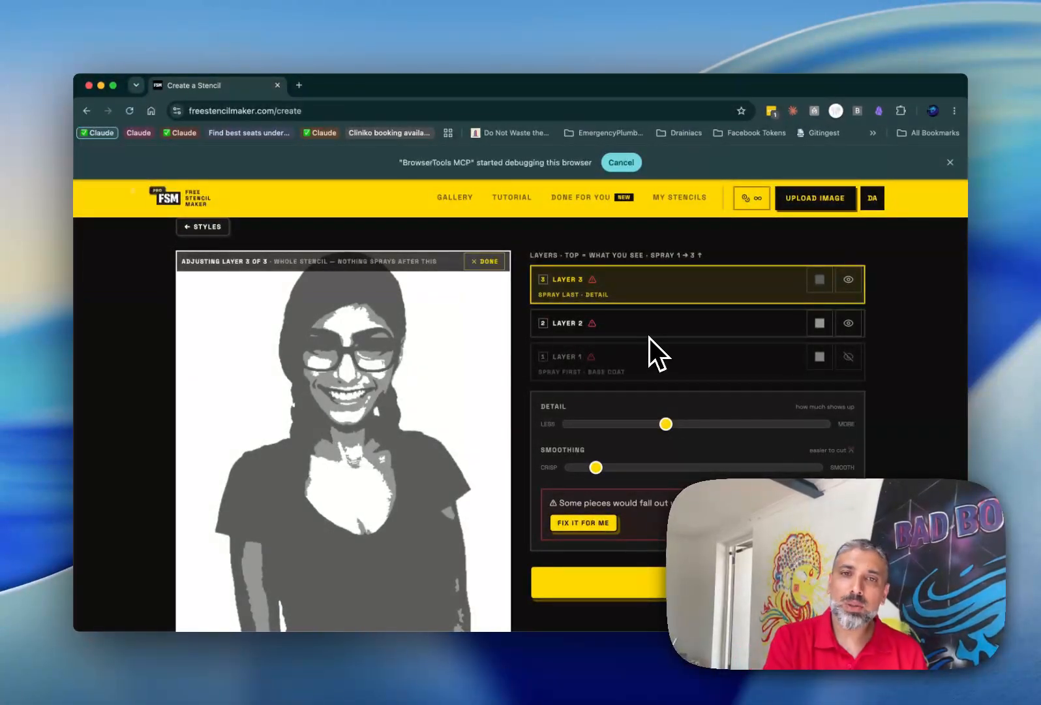
click(663, 296)
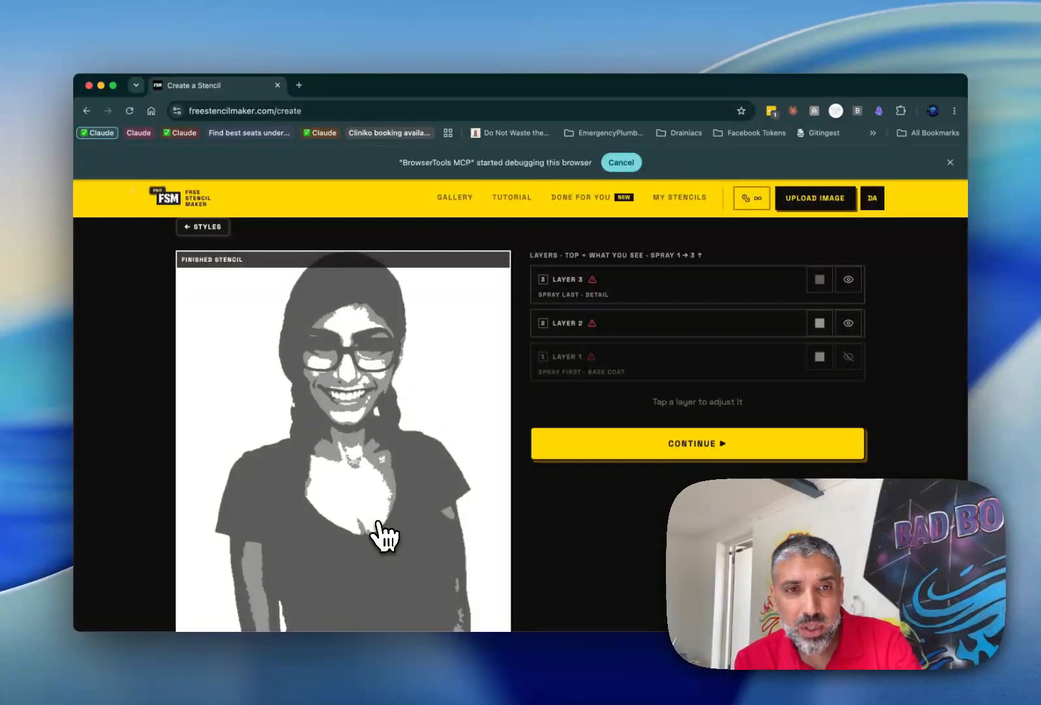
Switch to Finder, preview the original photo in Downloads for comparison, and return to the stencil in Chrome.
key(super+Tab)
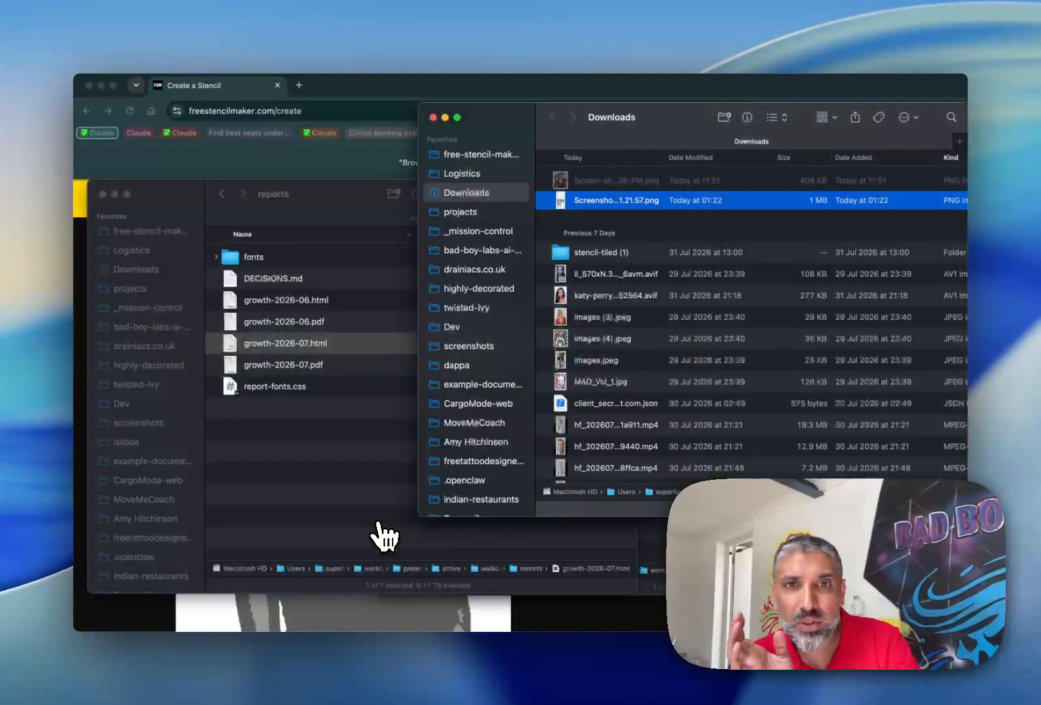
key(space)
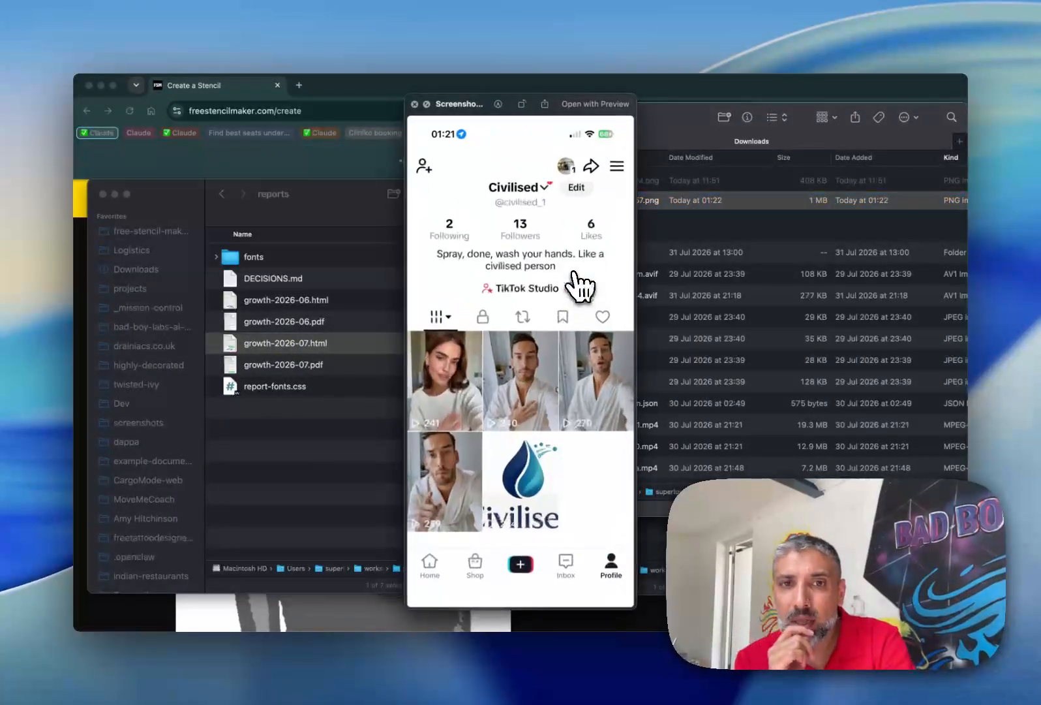
key(Up)
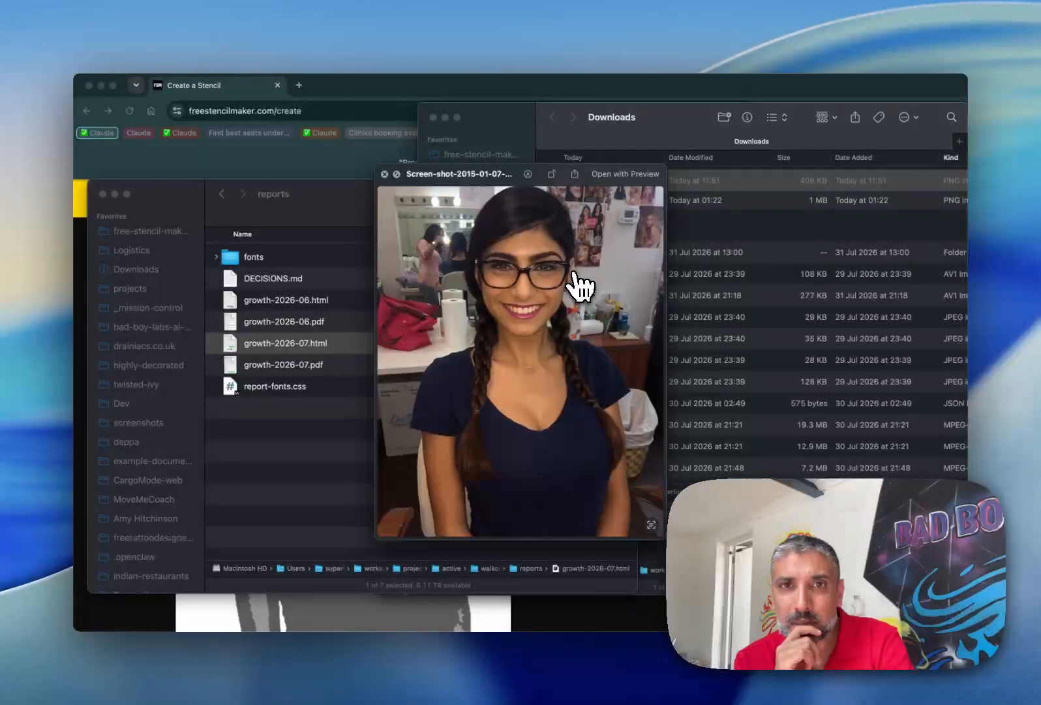
key(space)
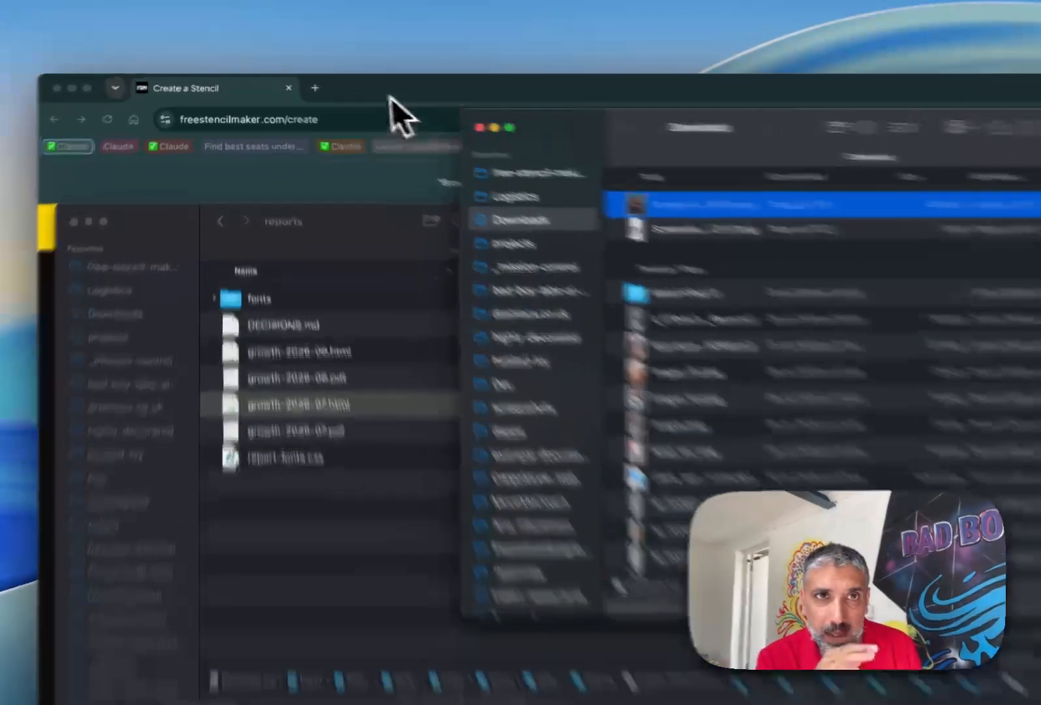
click(336, 92)
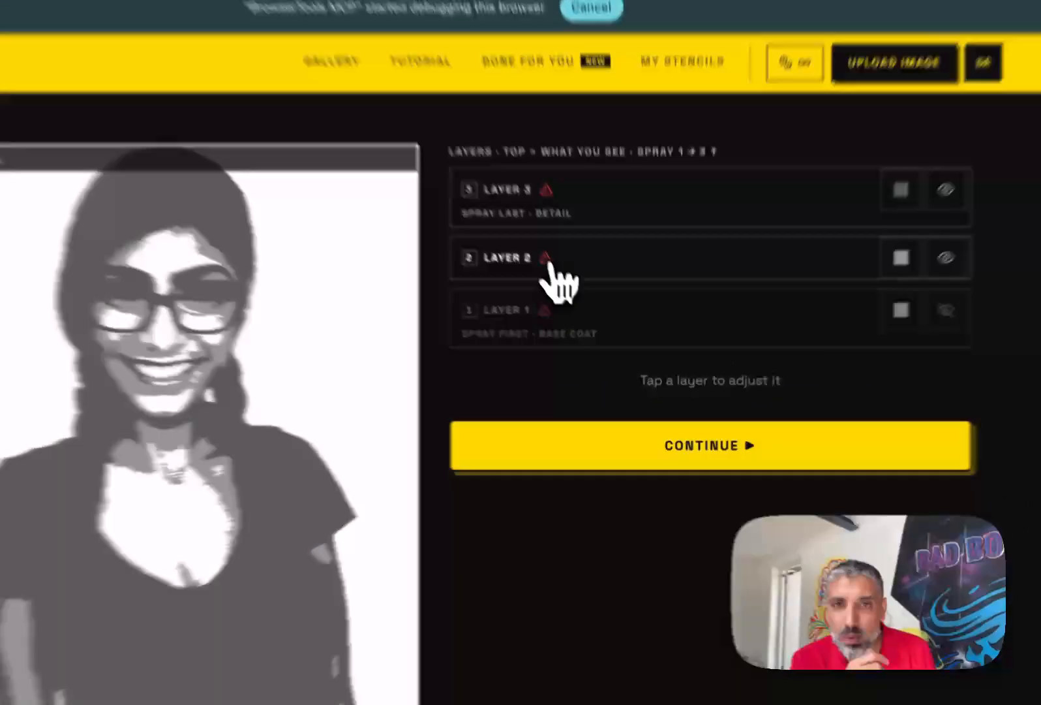
Fix the loose pieces in layer 2 with the Keep it perfect option, moving them to an extra touch-up sheet.
click(594, 326)
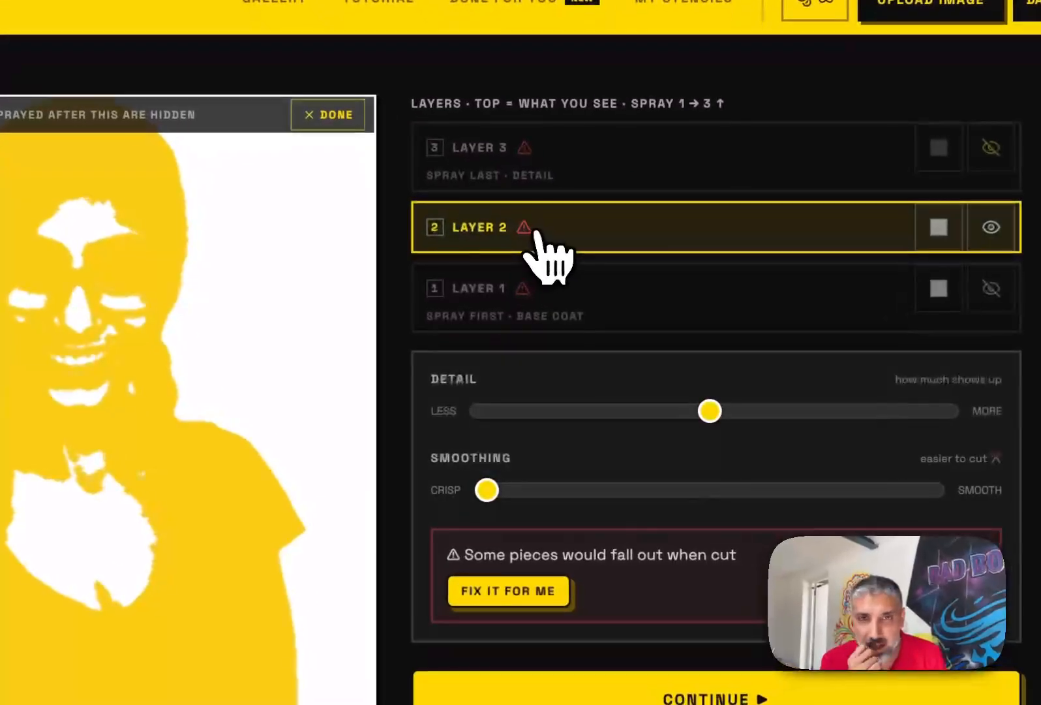
click(488, 351)
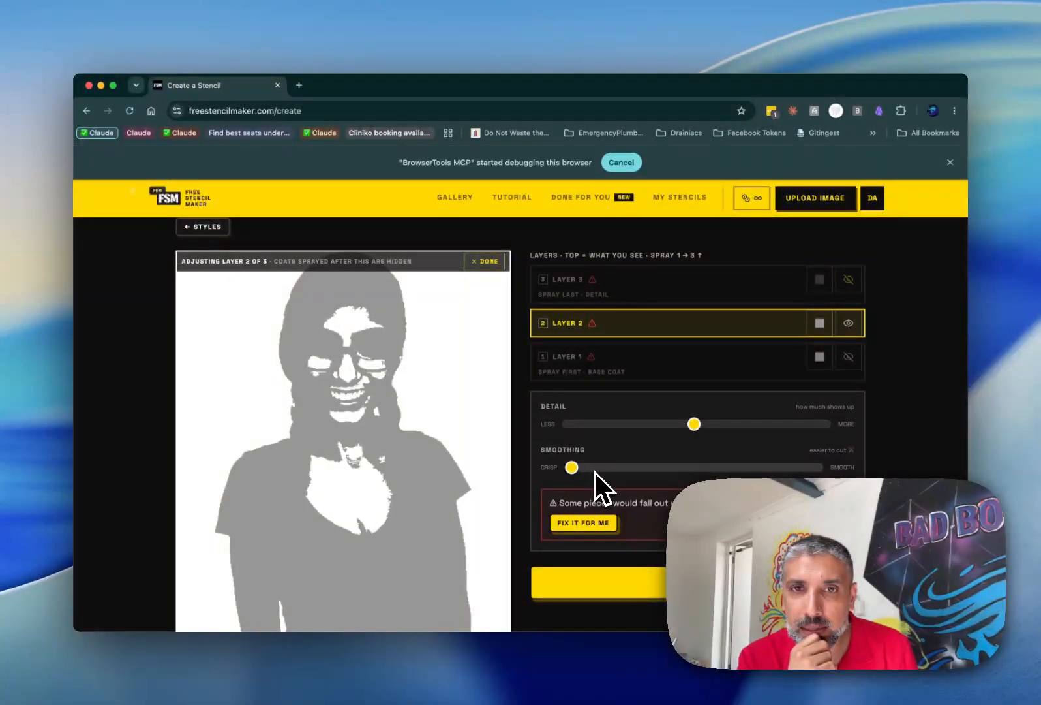
click(591, 514)
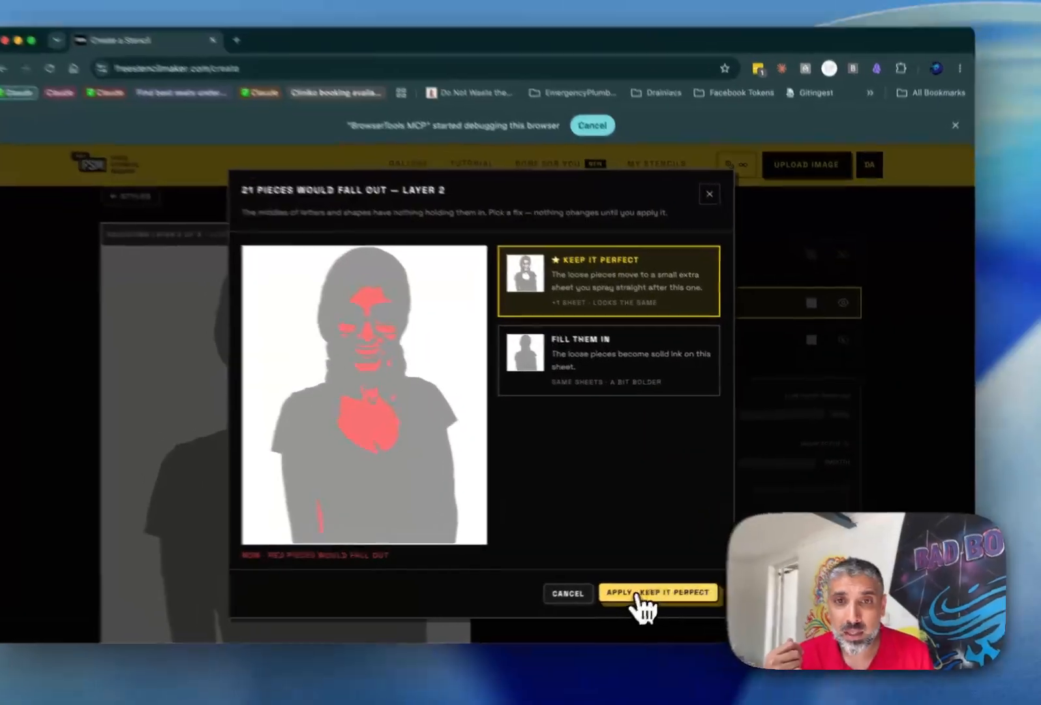
click(648, 586)
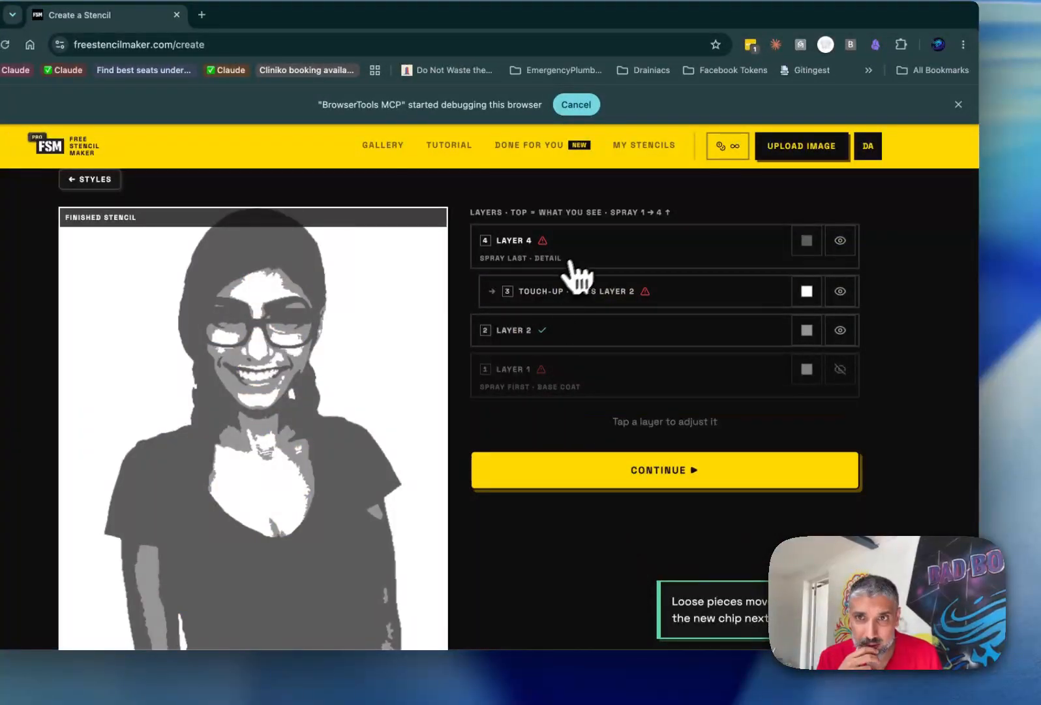
Compare the finished stencil with and without the layer 4 detail coat, leaving layer 4 visible.
click(835, 242)
click(836, 243)
click(837, 243)
click(837, 243)
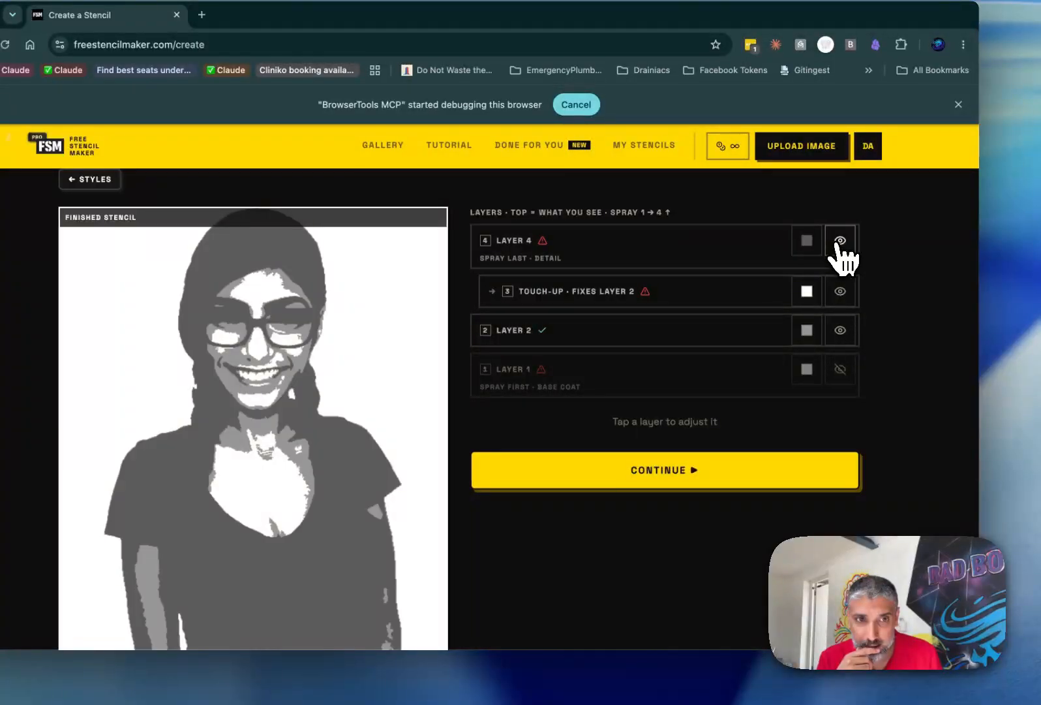
Compare the stencil with and without the touch-up sheet that fixes layer 2, leaving the sheet visible.
click(847, 298)
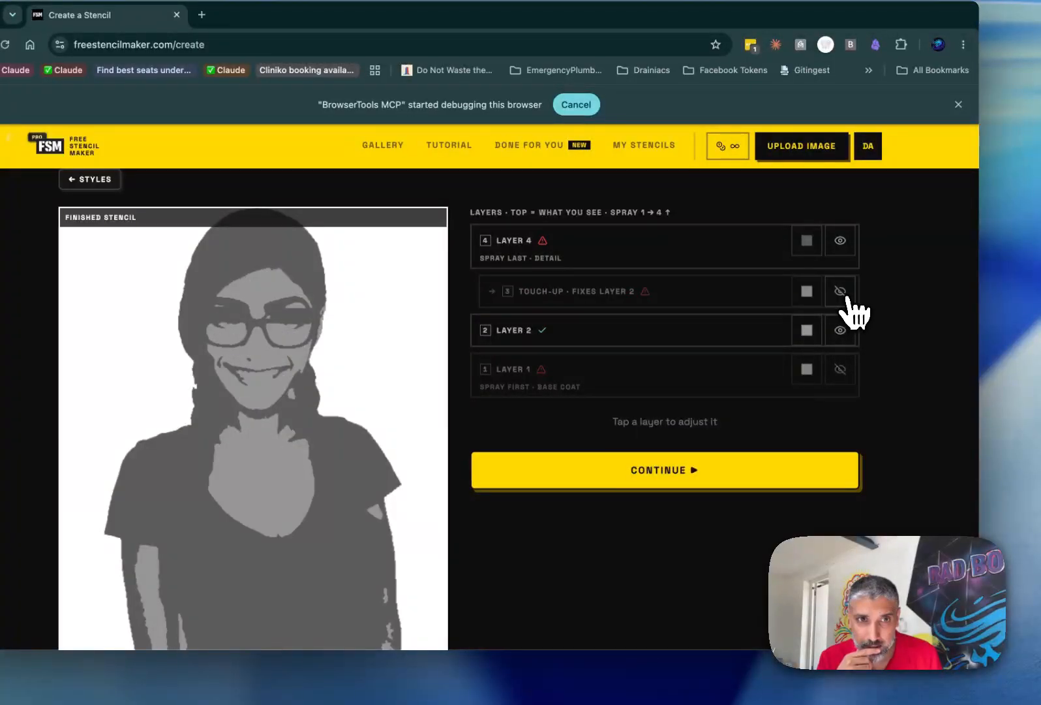
click(847, 297)
click(847, 297)
click(847, 297)
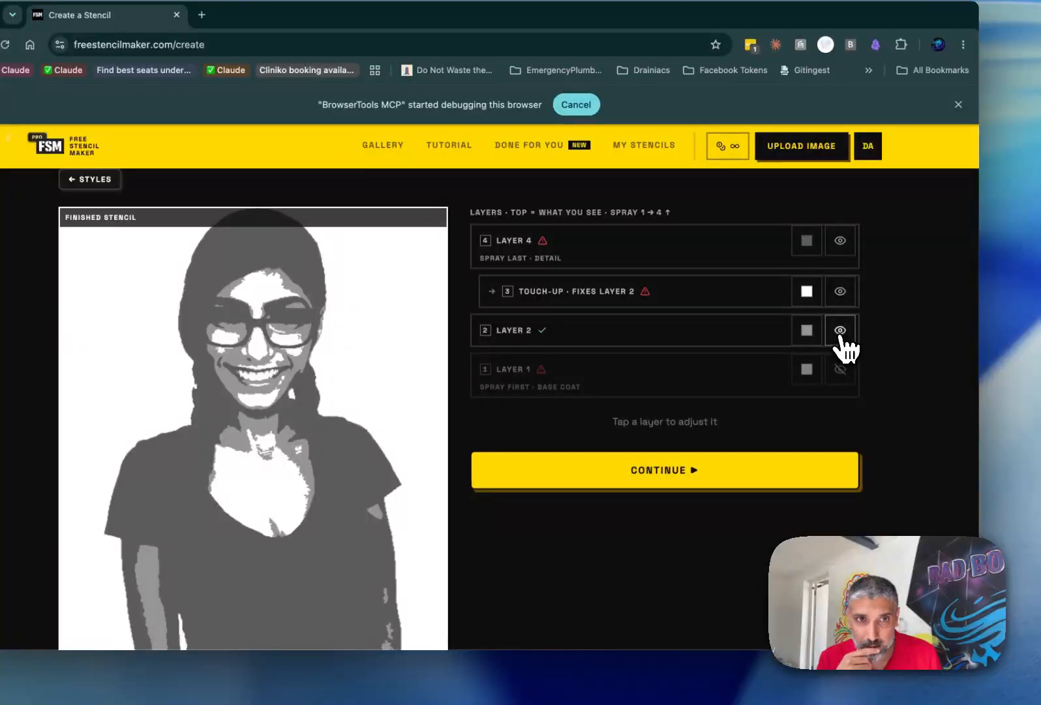
Compare the stencil with and without layer 2 beneath the touch-up sheet and layer 4.
click(840, 333)
click(841, 332)
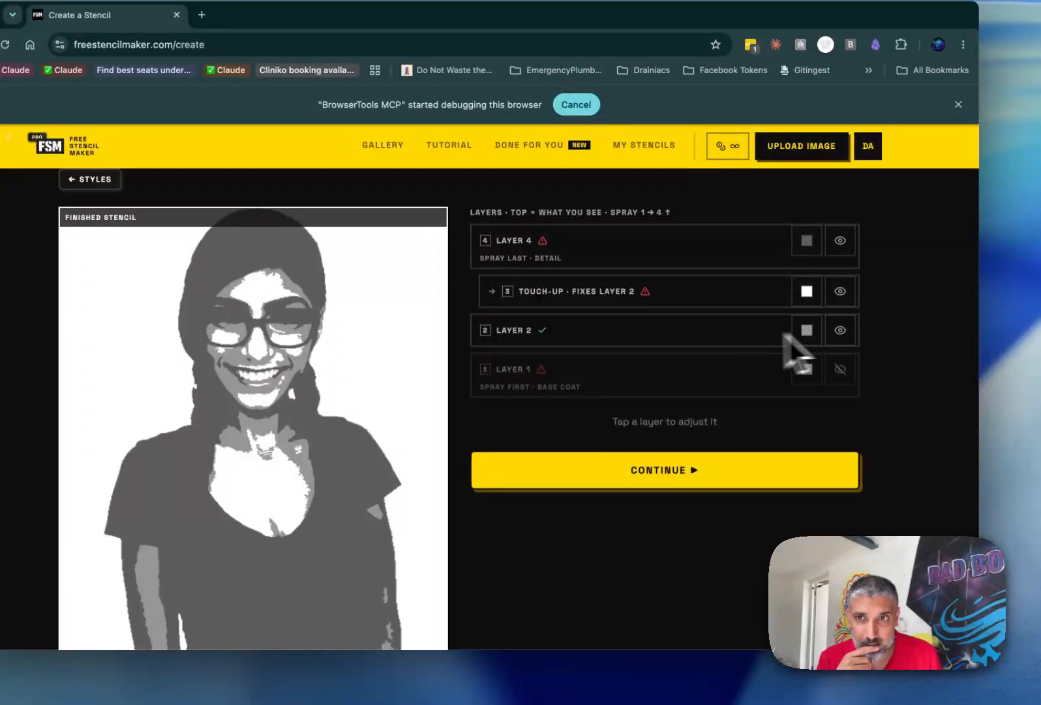
click(843, 331)
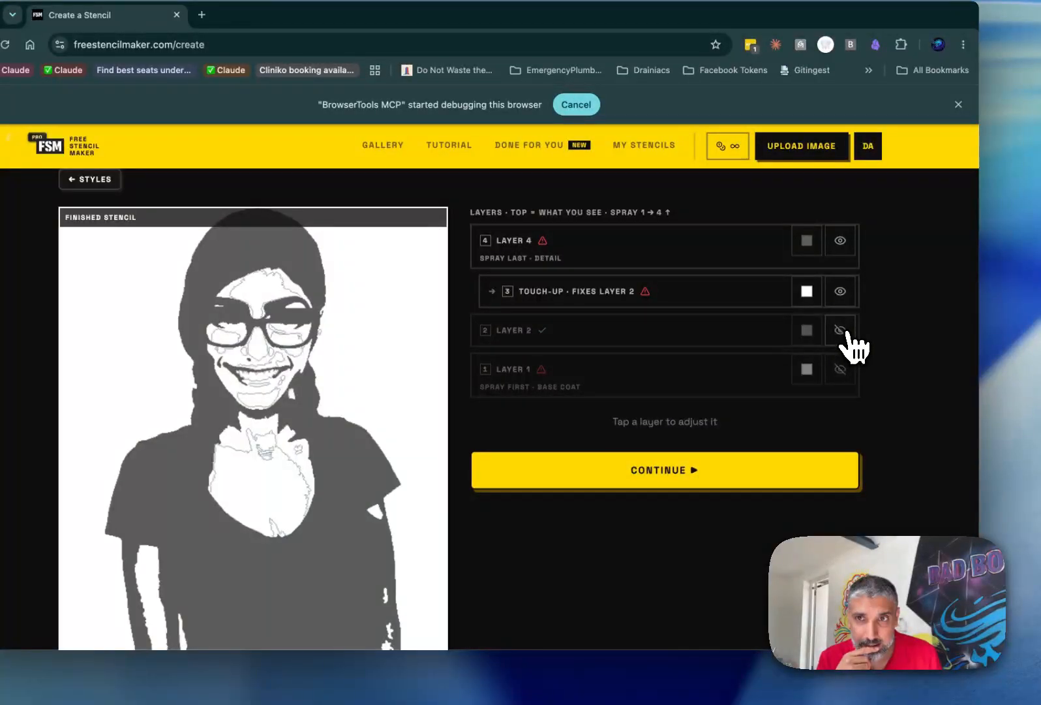
click(842, 331)
Hide layer 2 and examine the touch-up sheet on its own, switching its visibility off and on.
click(845, 300)
click(841, 325)
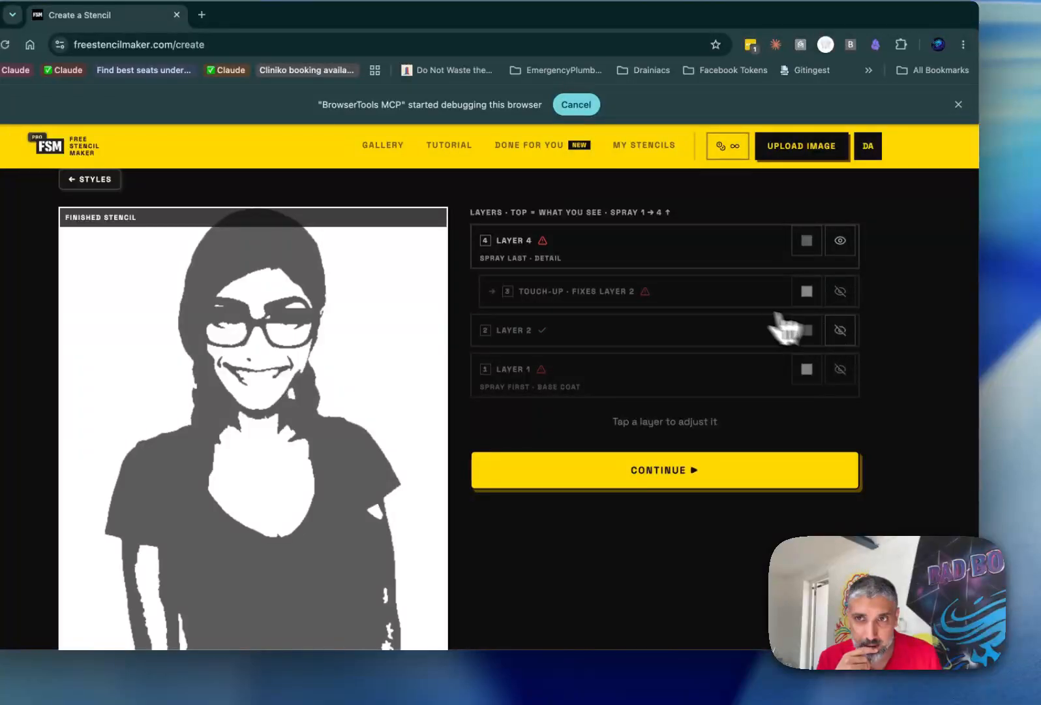
click(736, 302)
click(841, 297)
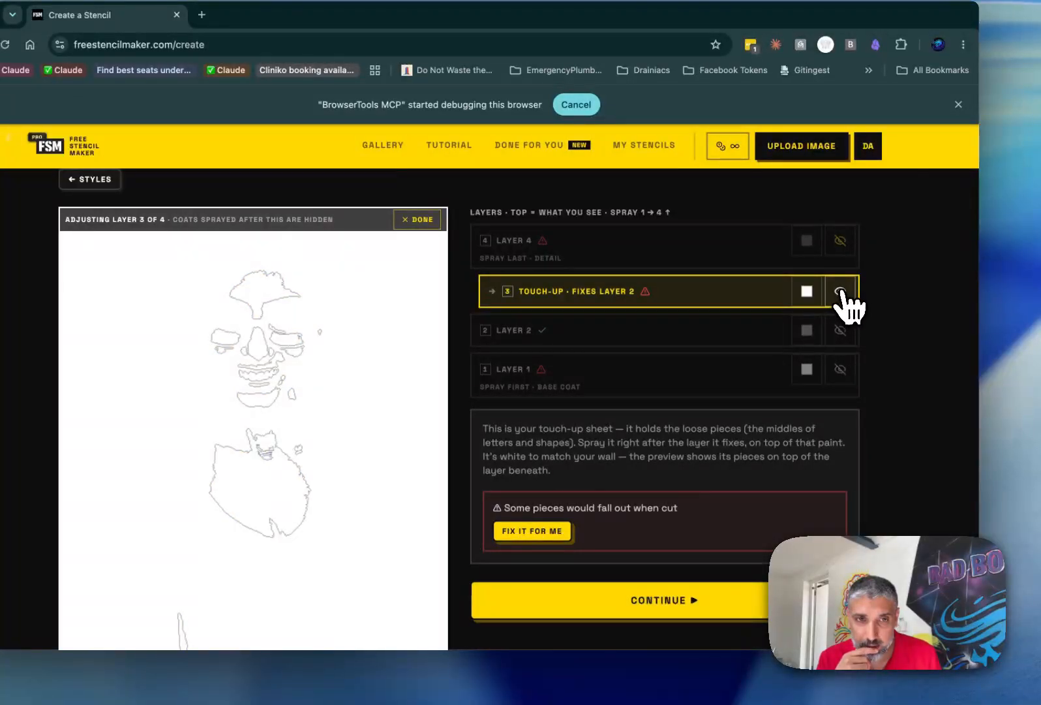
click(845, 301)
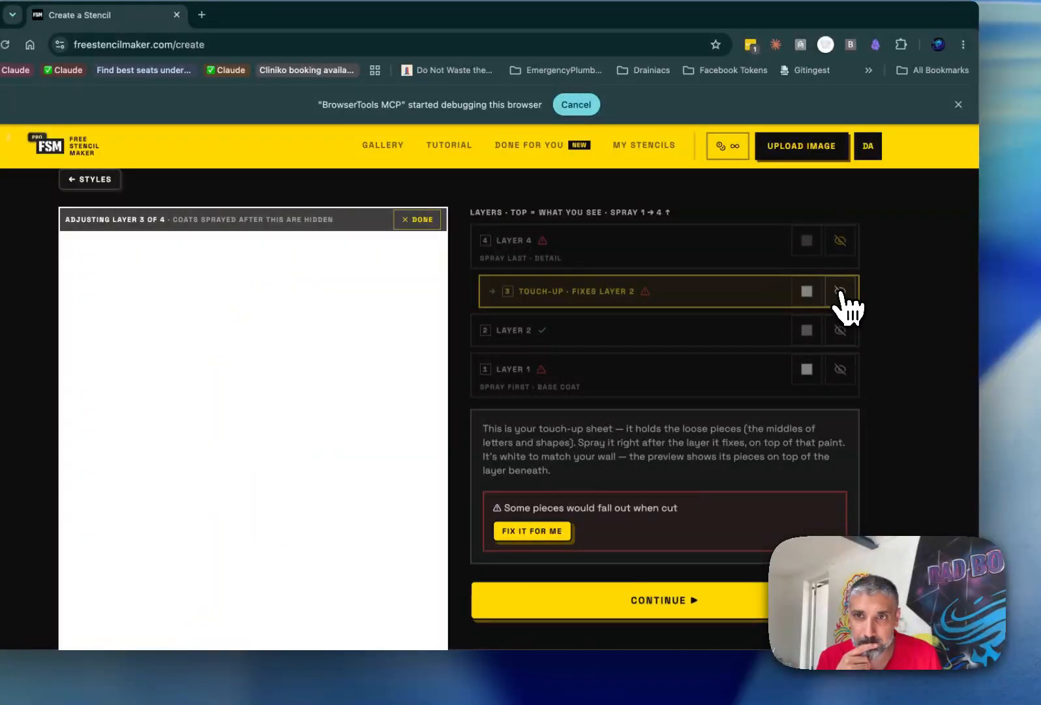
click(839, 301)
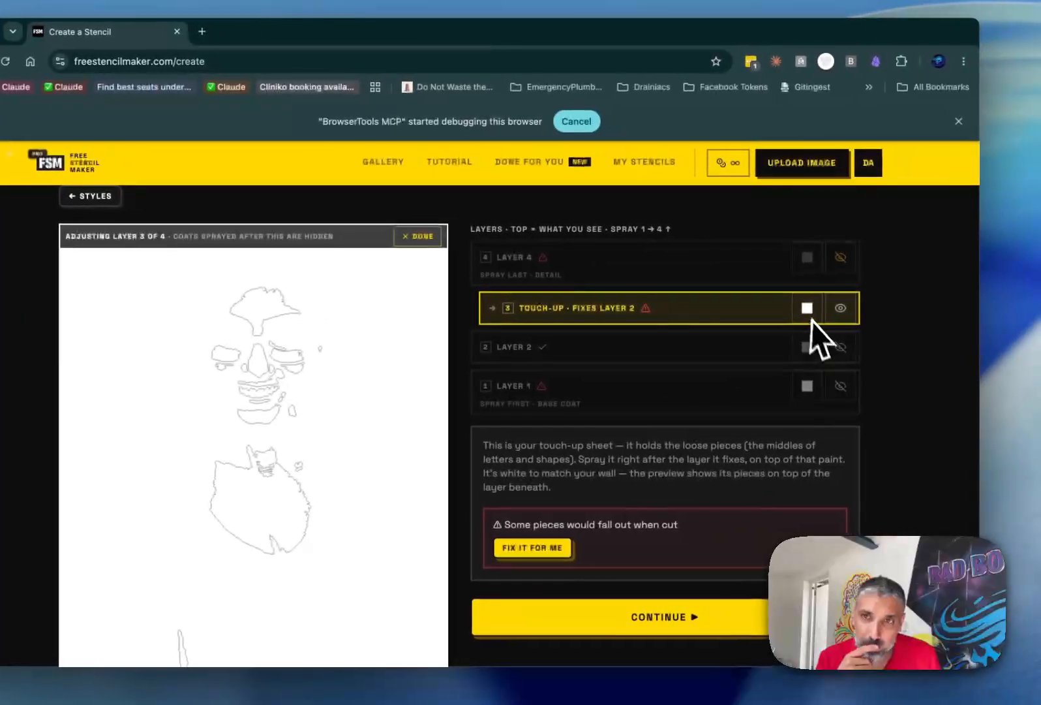
Try the Montana Black Silverchrome colour on the touch-up sheet.
click(877, 304)
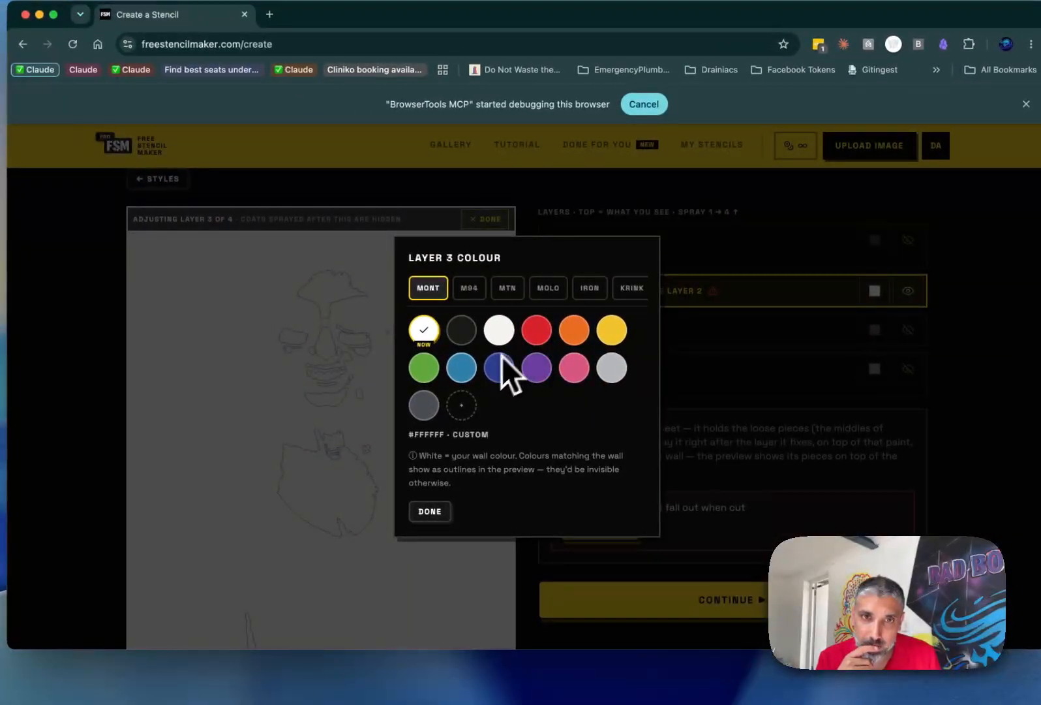
click(613, 372)
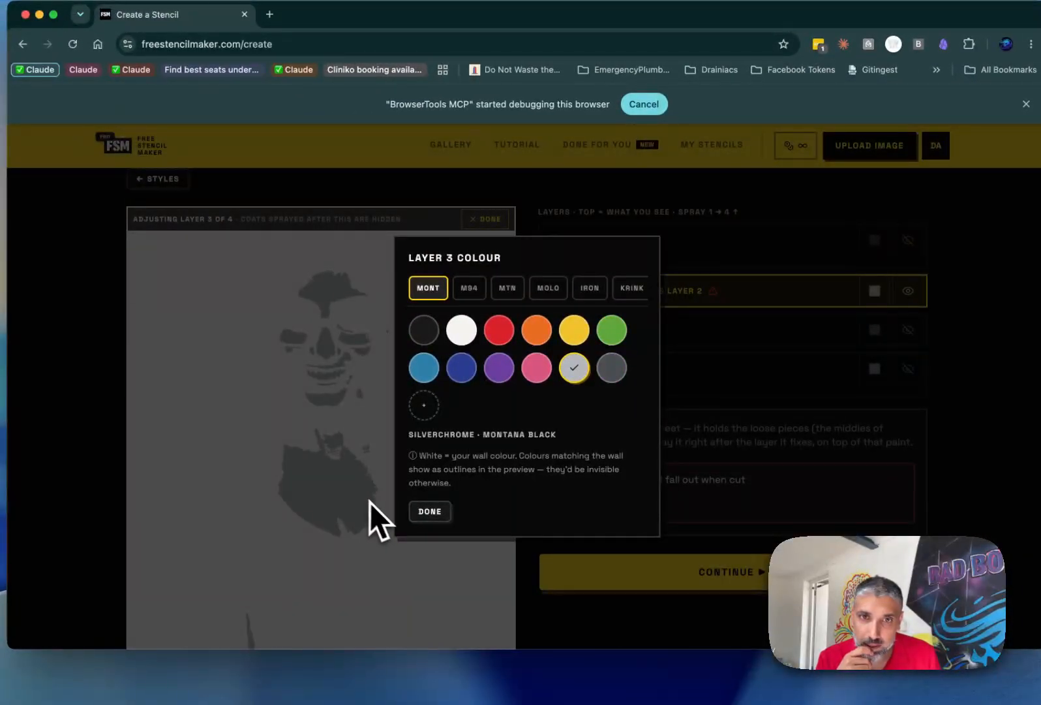
click(429, 510)
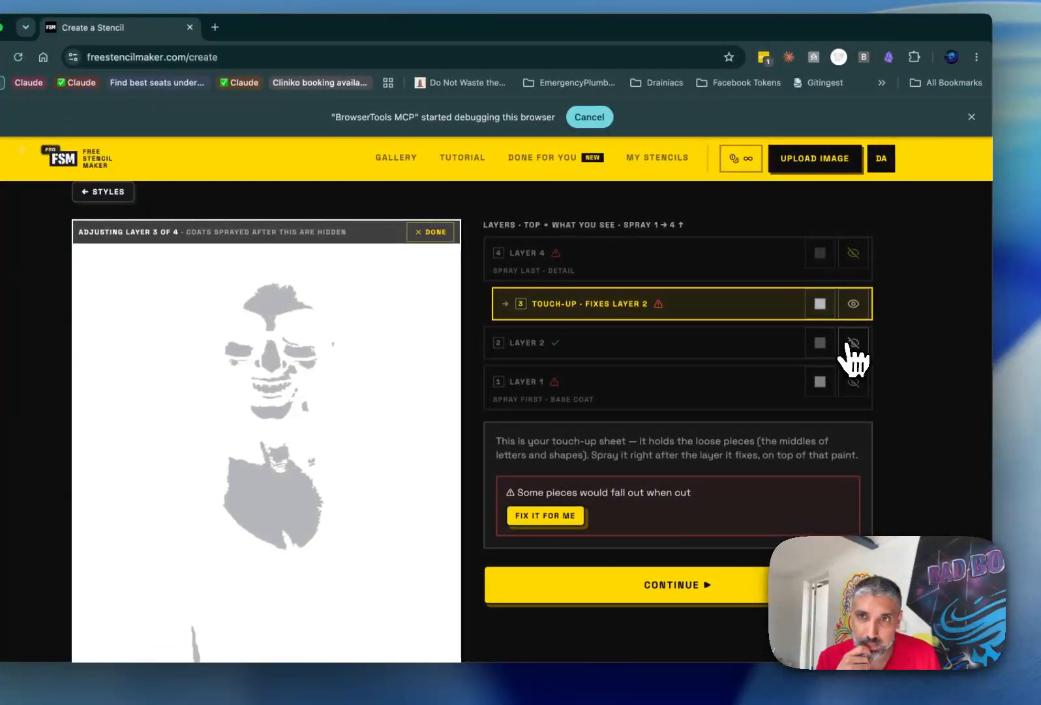
Bring layers 2 and 4 back into the preview and set the touch-up sheet's colour to Montana Black White.
click(852, 342)
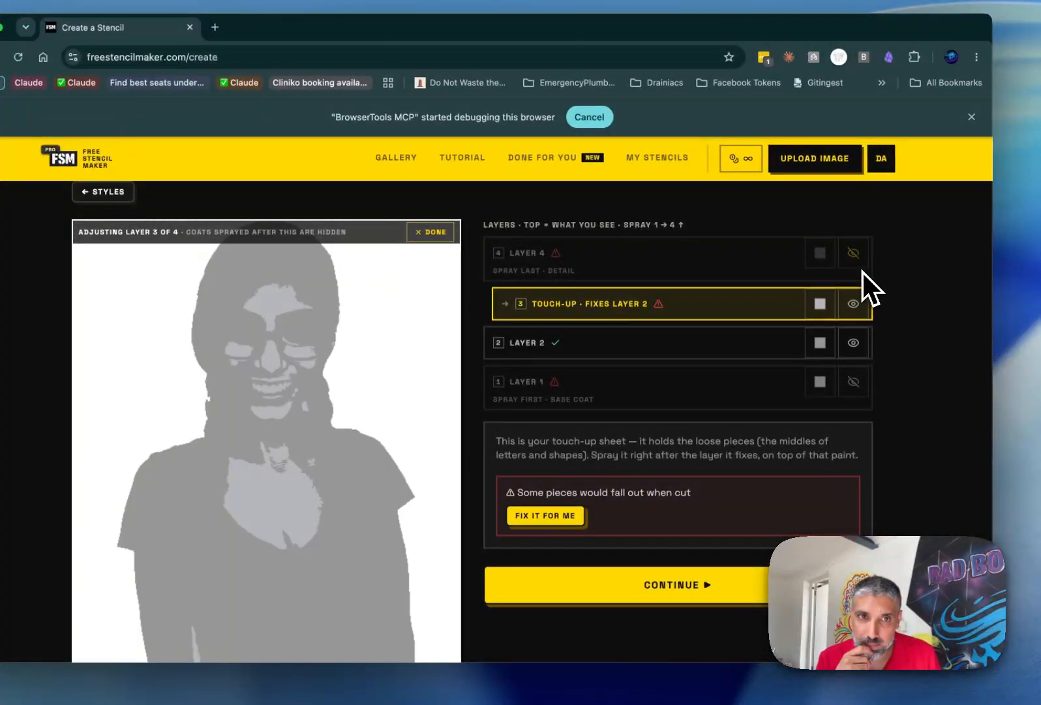
click(646, 274)
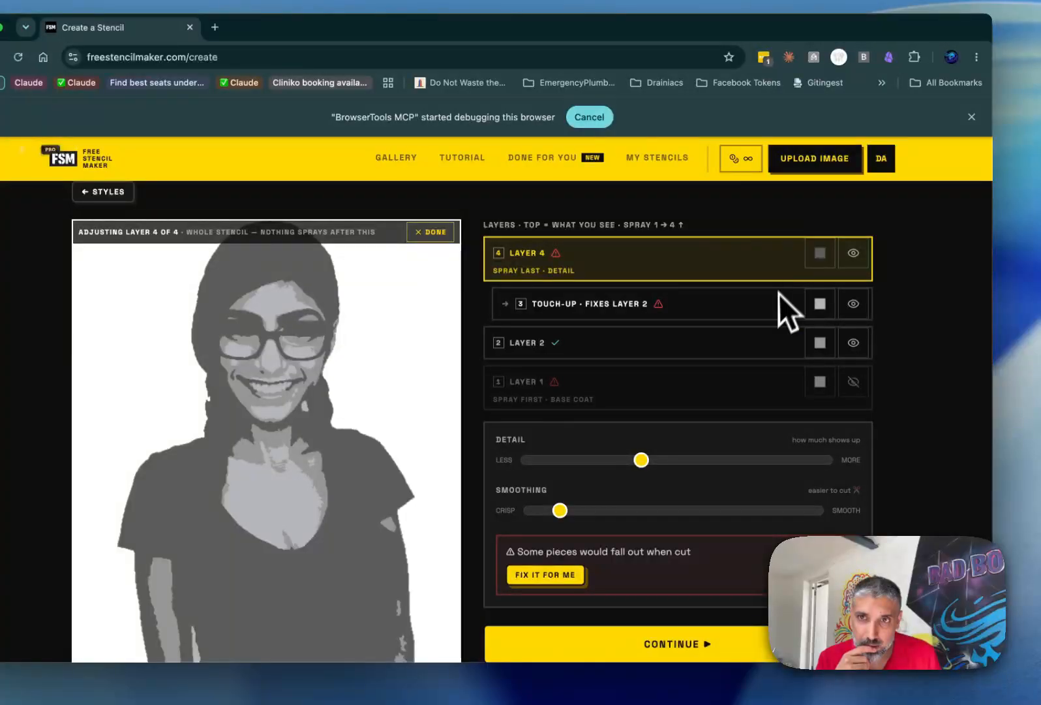
click(820, 303)
click(408, 340)
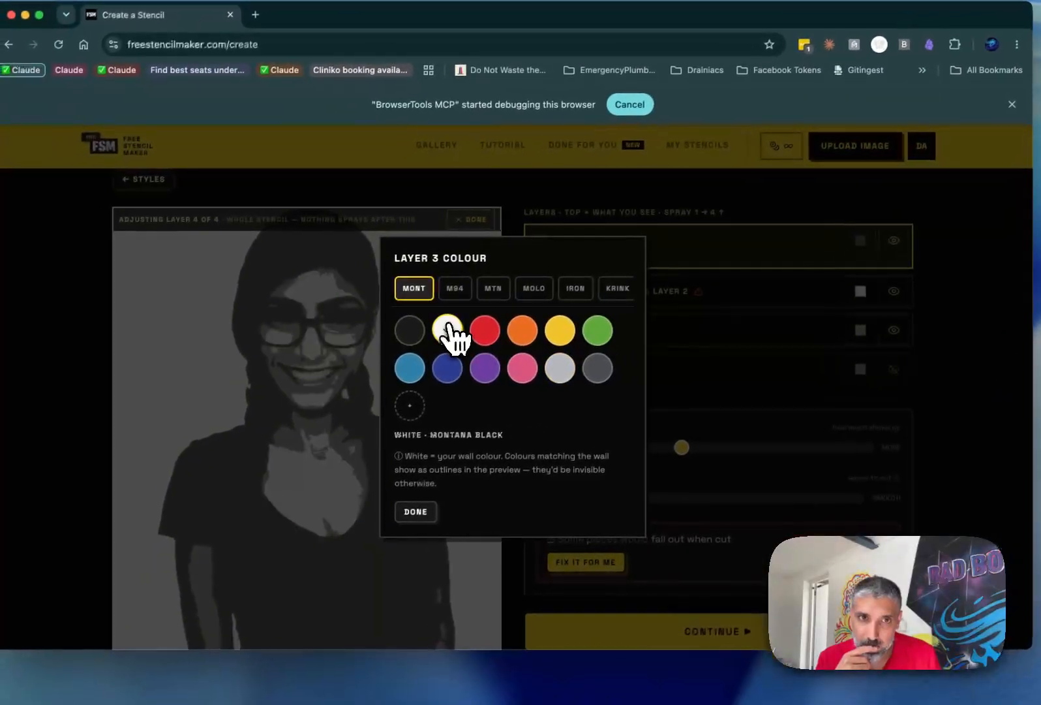
click(392, 519)
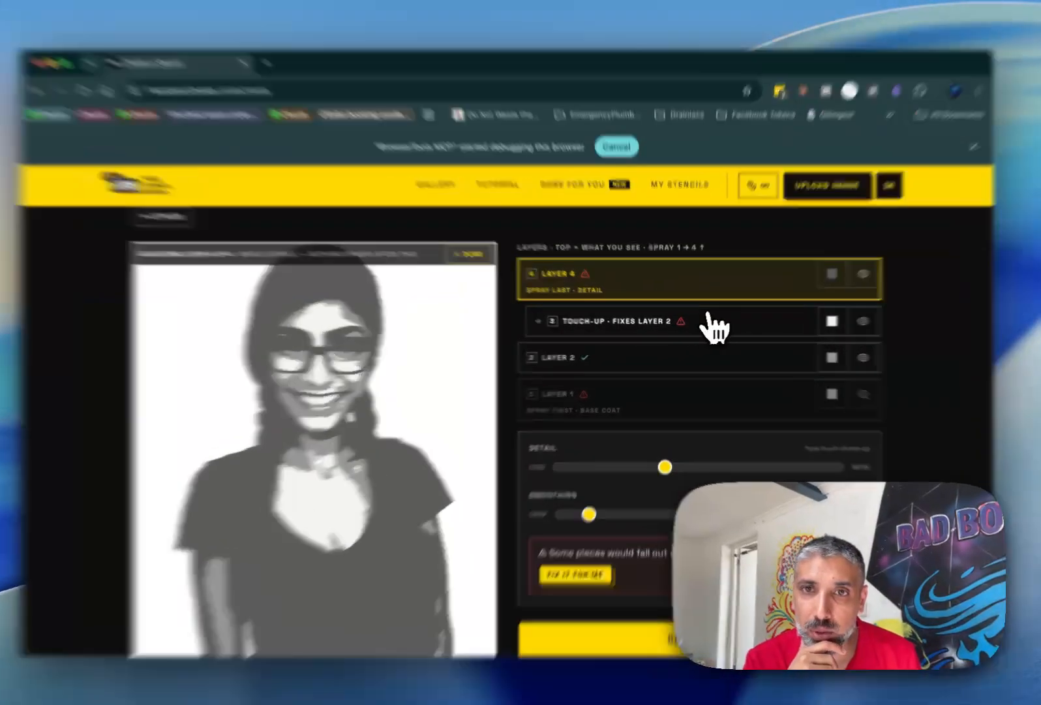
Fix the loose pieces in the touch-up sheet by applying the Fill them in option.
click(708, 323)
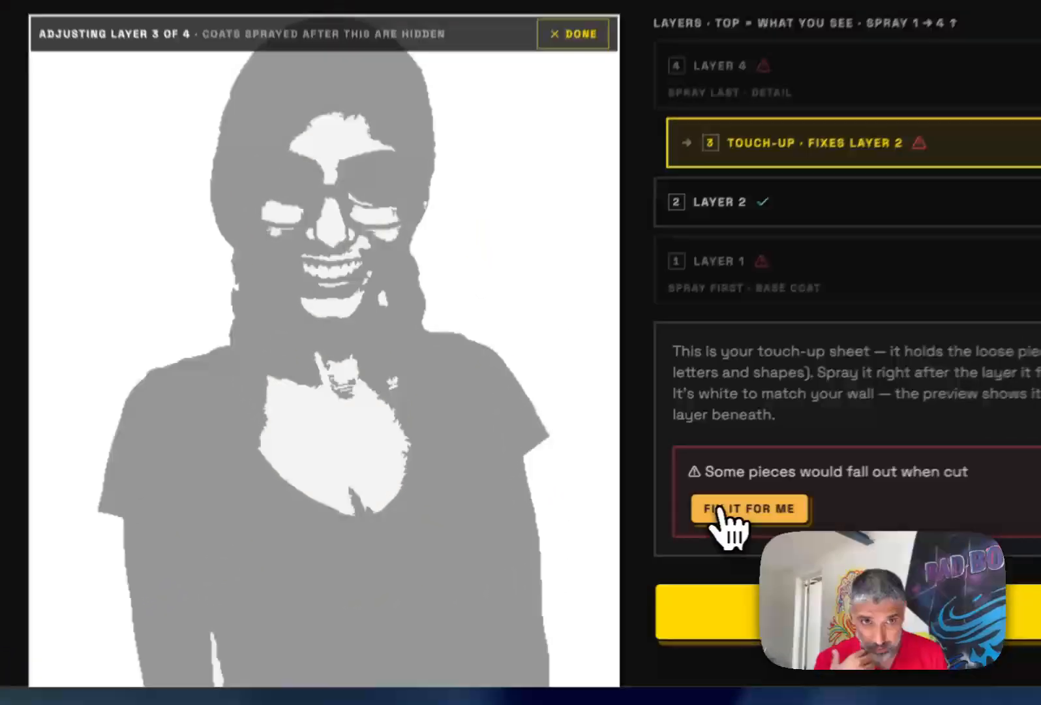
click(574, 529)
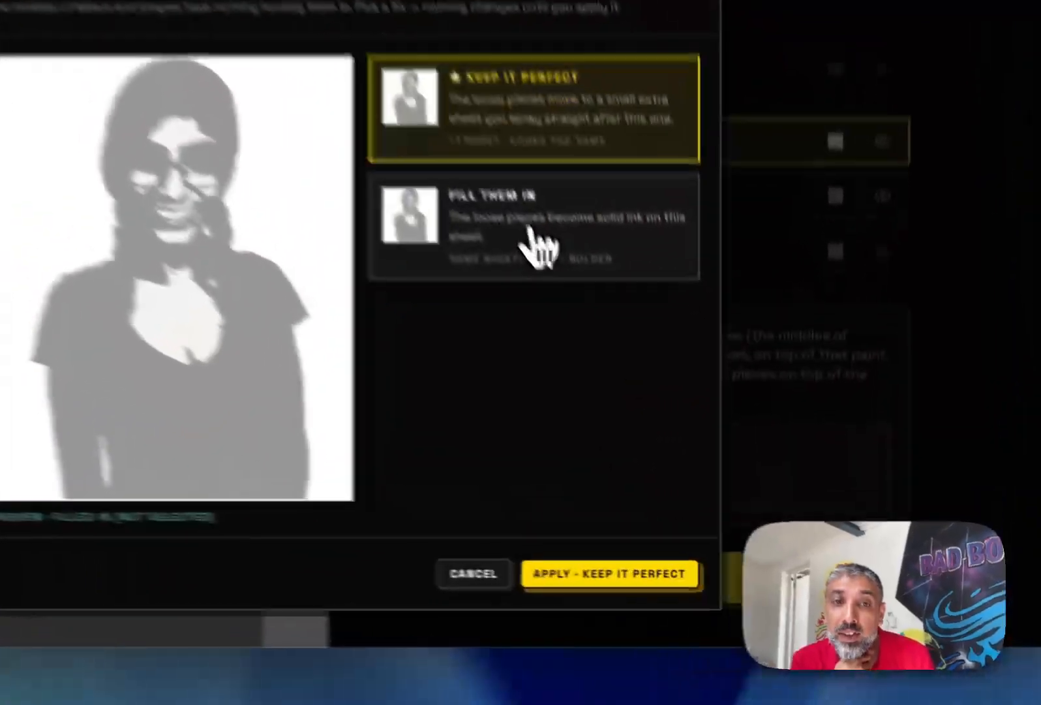
click(633, 375)
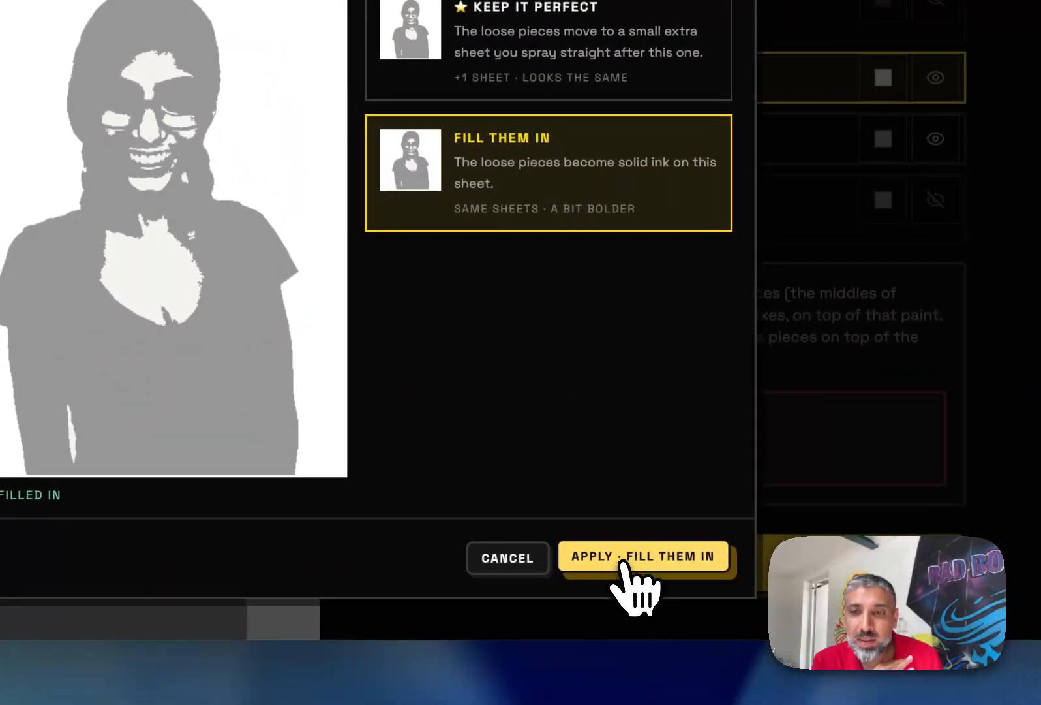
click(623, 560)
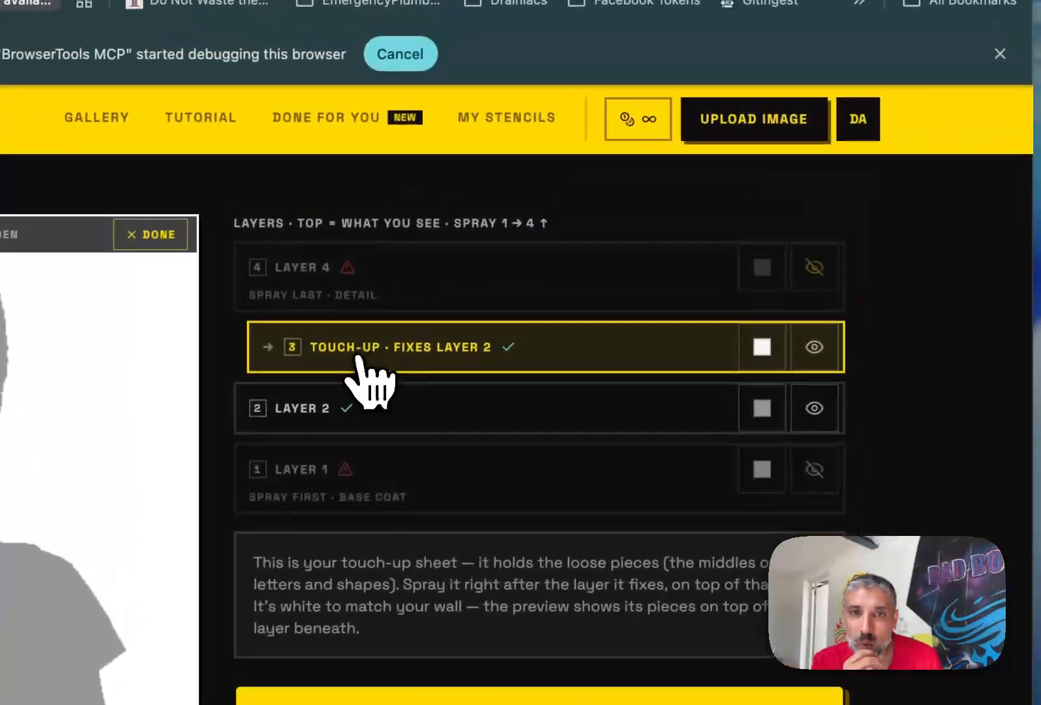
Set the layer 1 base coat to yellow from the Mont palette and make that layer visible.
click(659, 287)
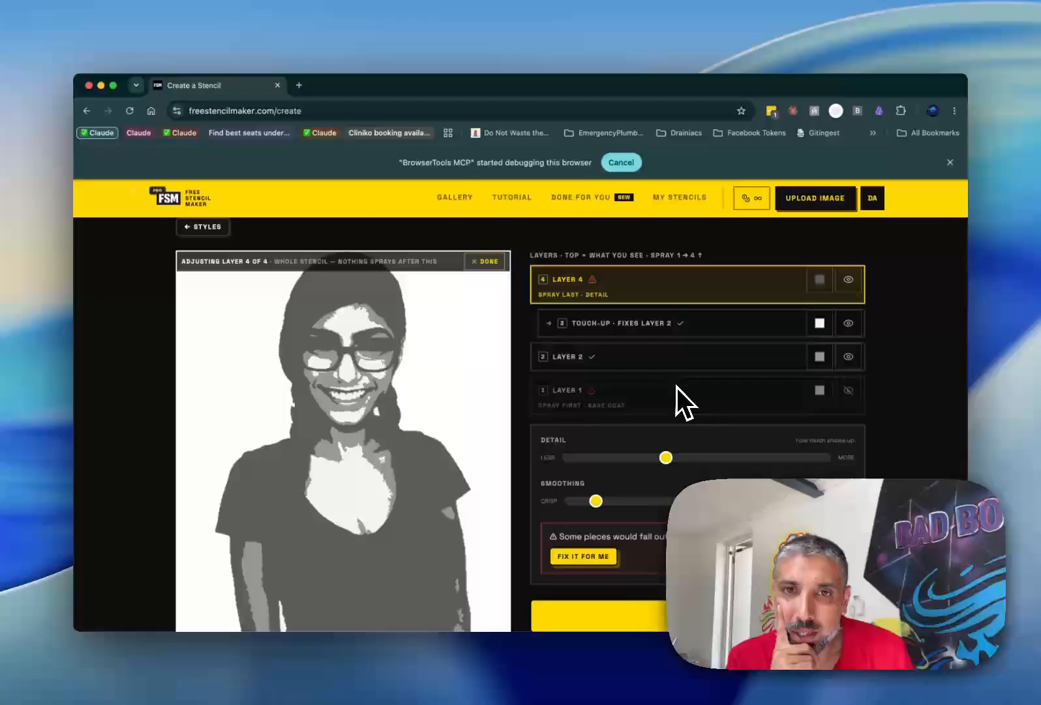
click(820, 389)
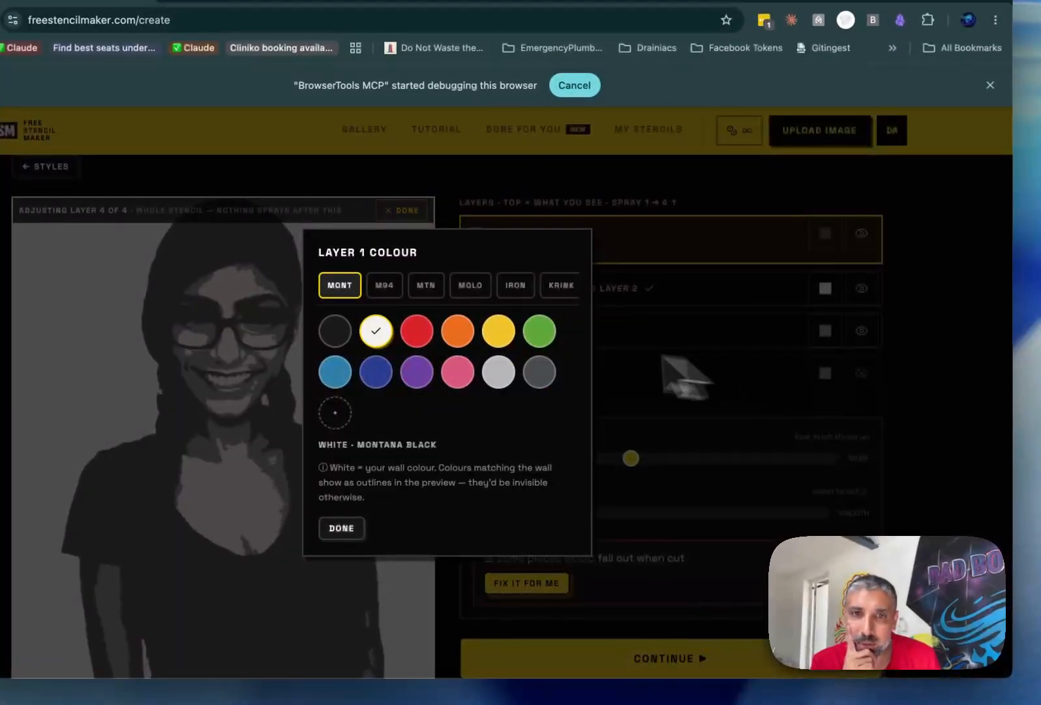
click(503, 332)
click(348, 526)
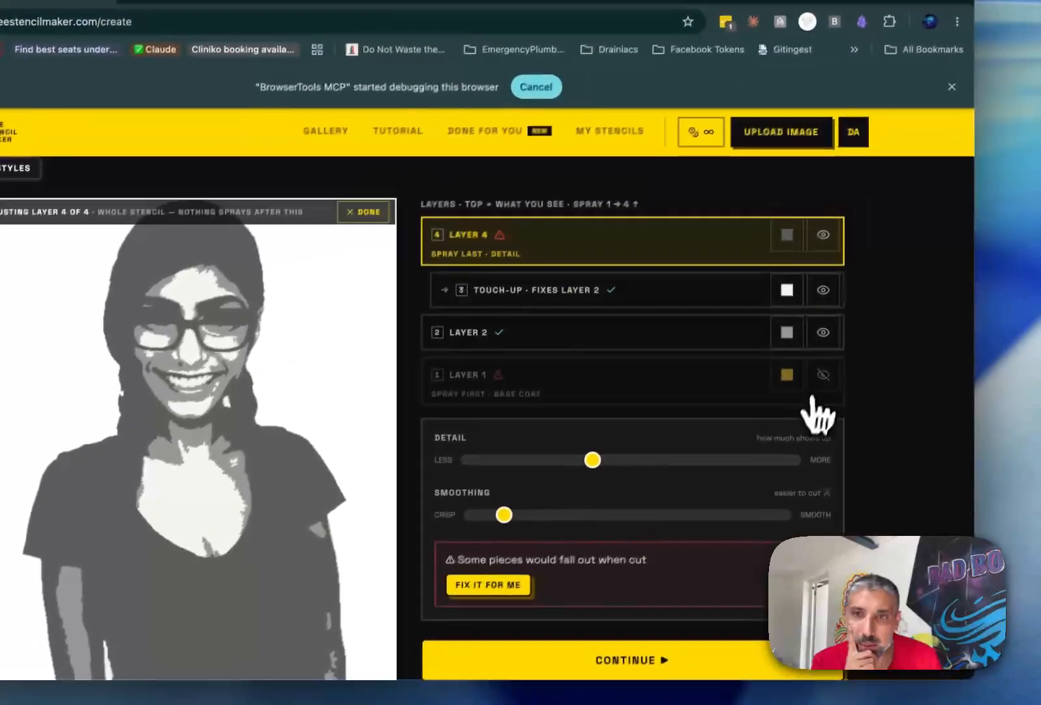
click(891, 330)
Raise layer 1's detail to the maximum so it covers the whole background, and return to the finished stencil view.
click(619, 399)
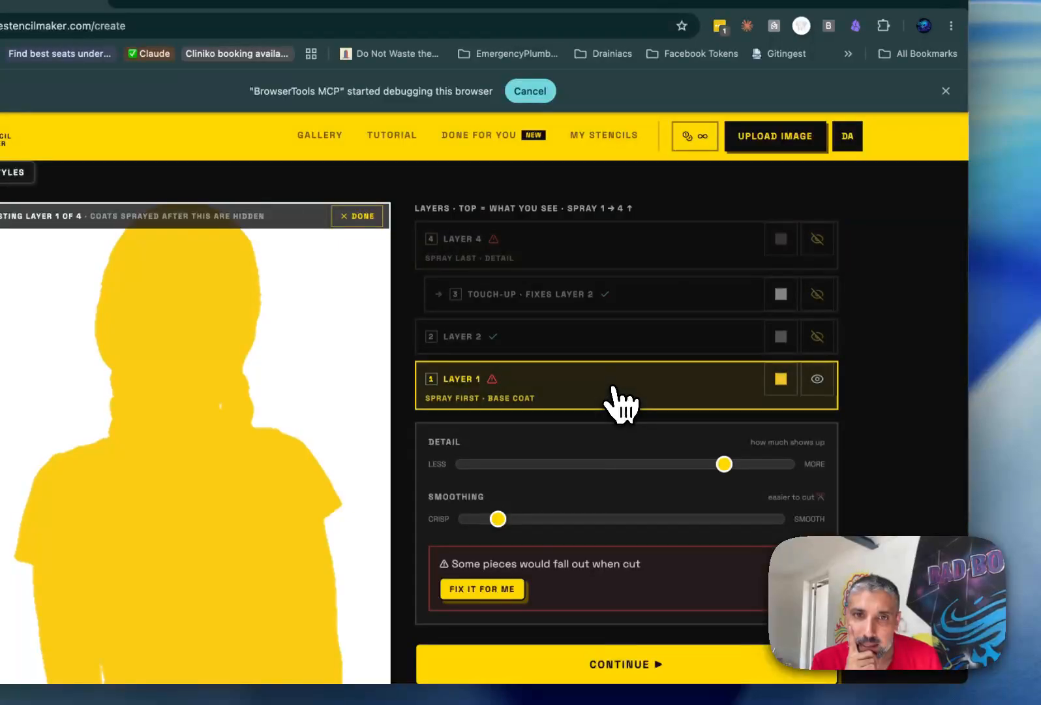
scroll(623, 405, down, 1)
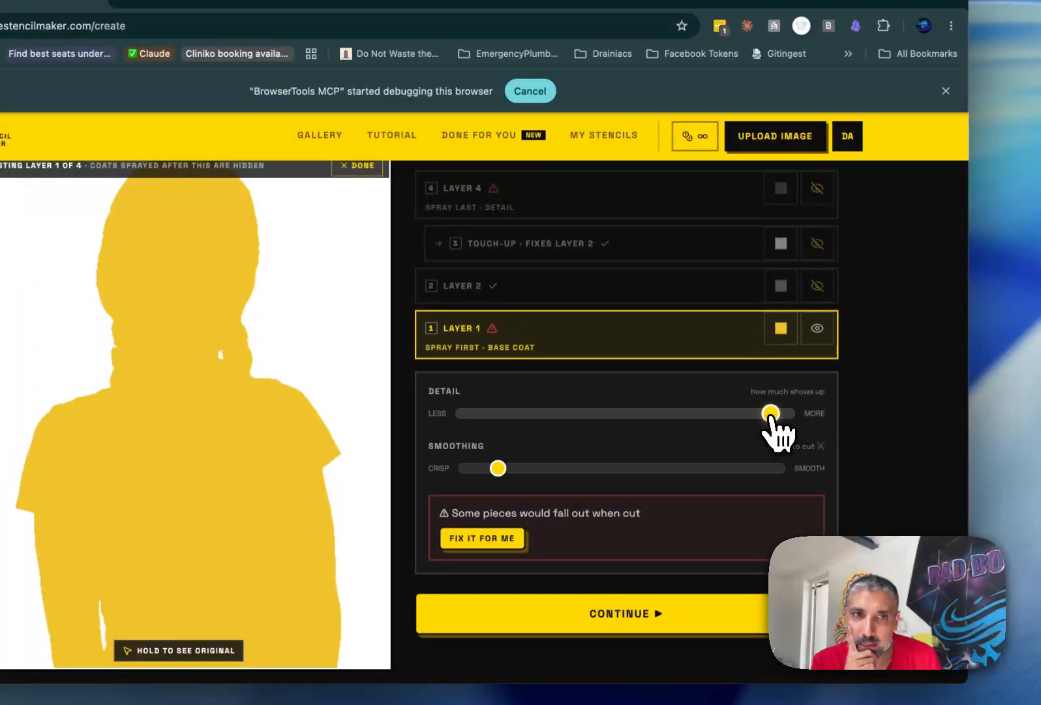
drag(770, 413, 805, 418)
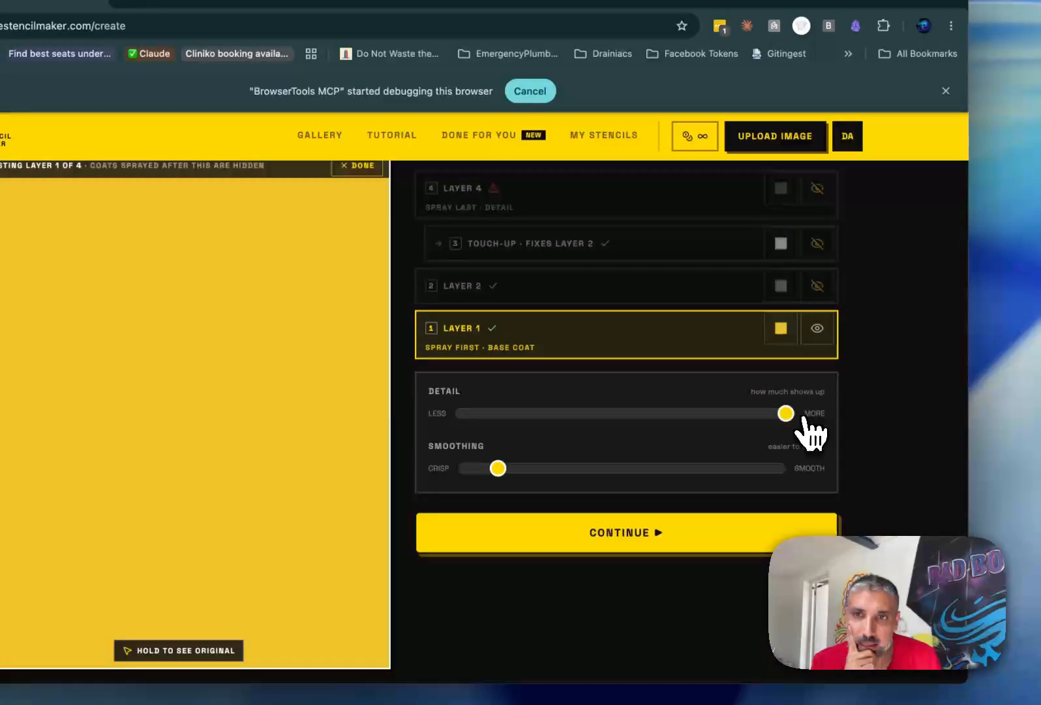
click(689, 351)
scroll(559, 441, up, 2)
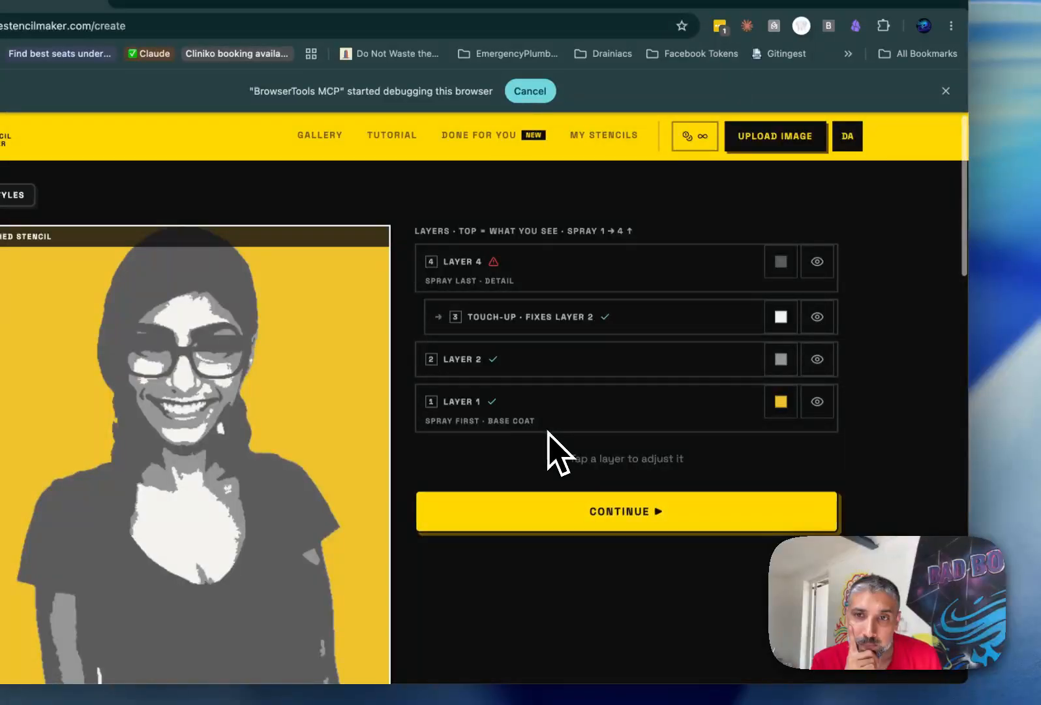
Generate the final stencil with layer 1 hidden, and display its separate spray sheets.
click(816, 401)
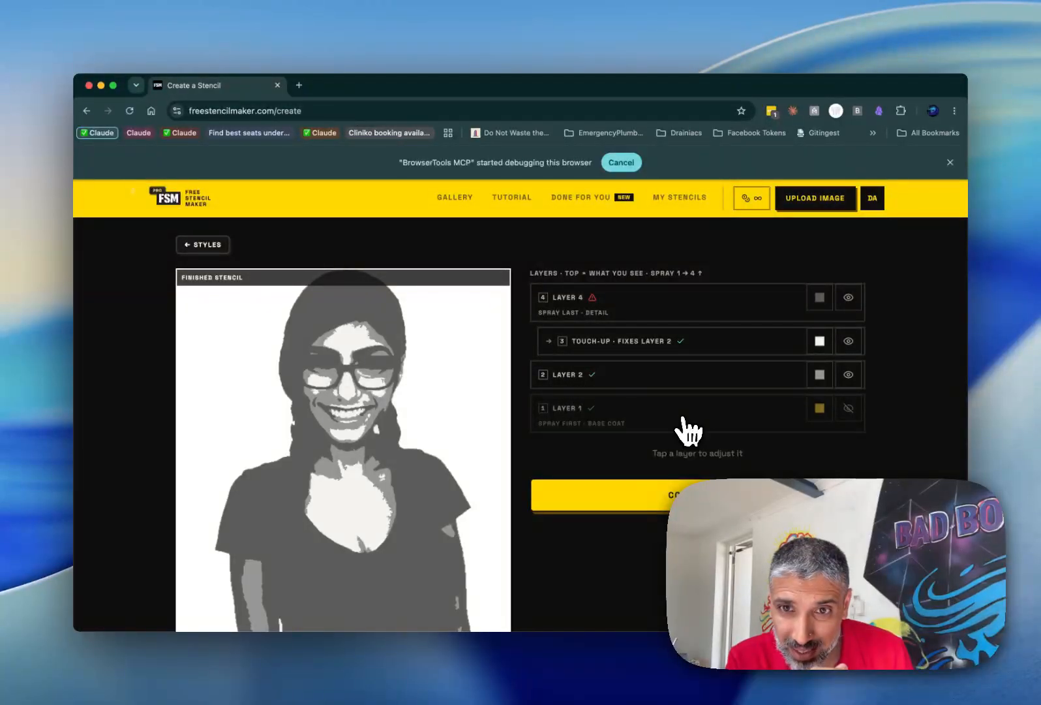
scroll(672, 418, down, 1)
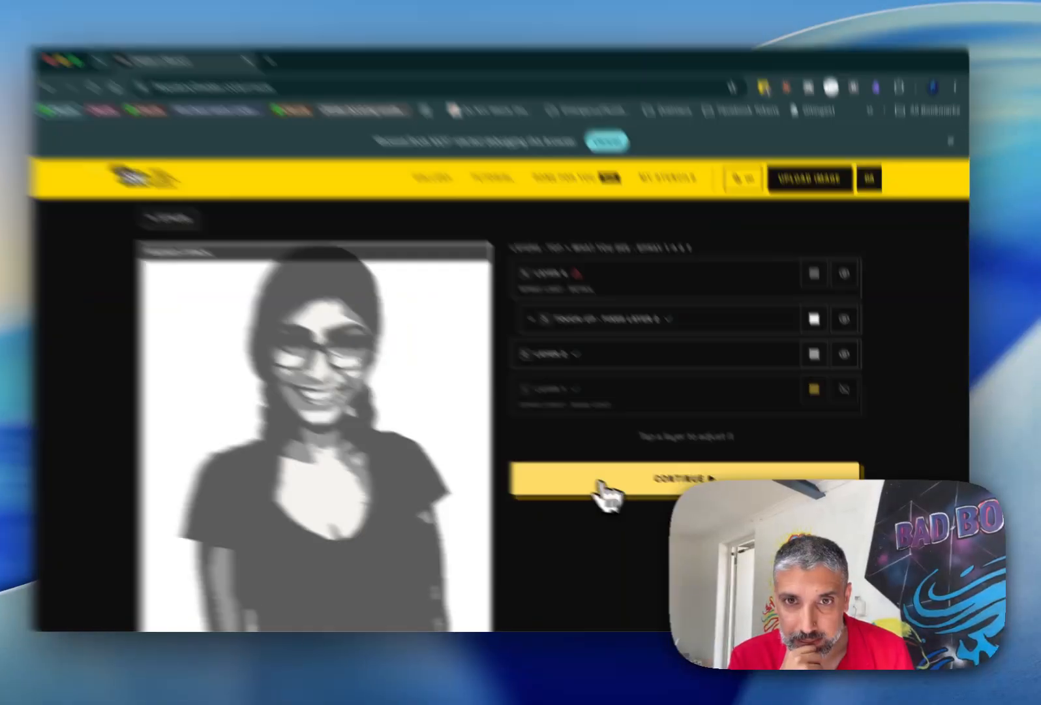
click(607, 491)
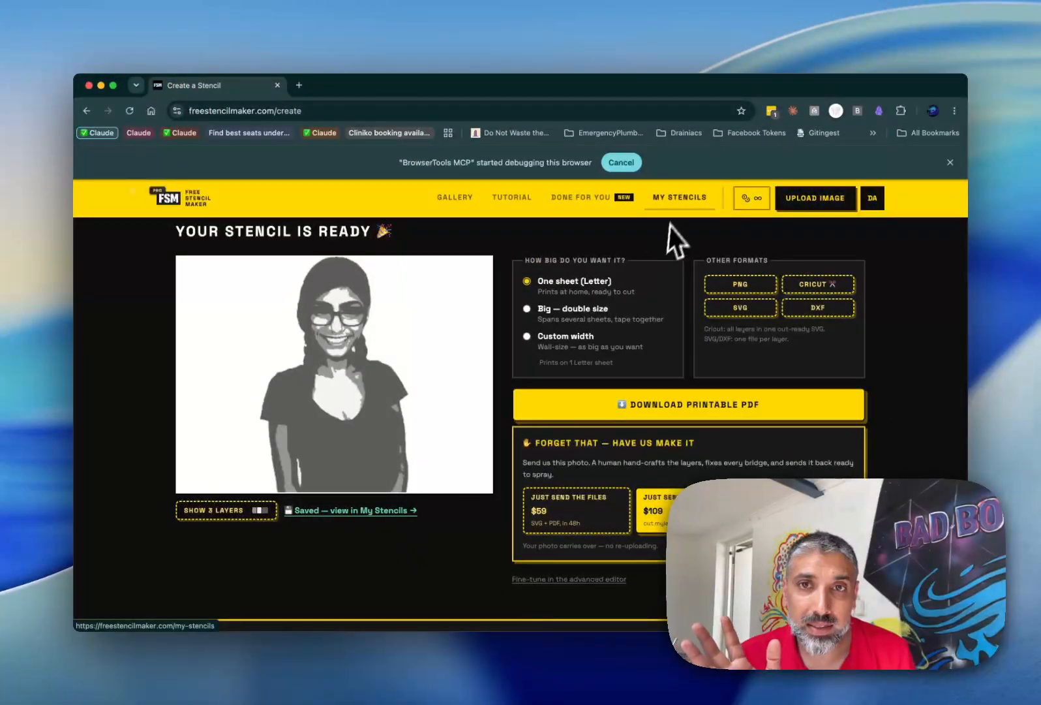
click(252, 511)
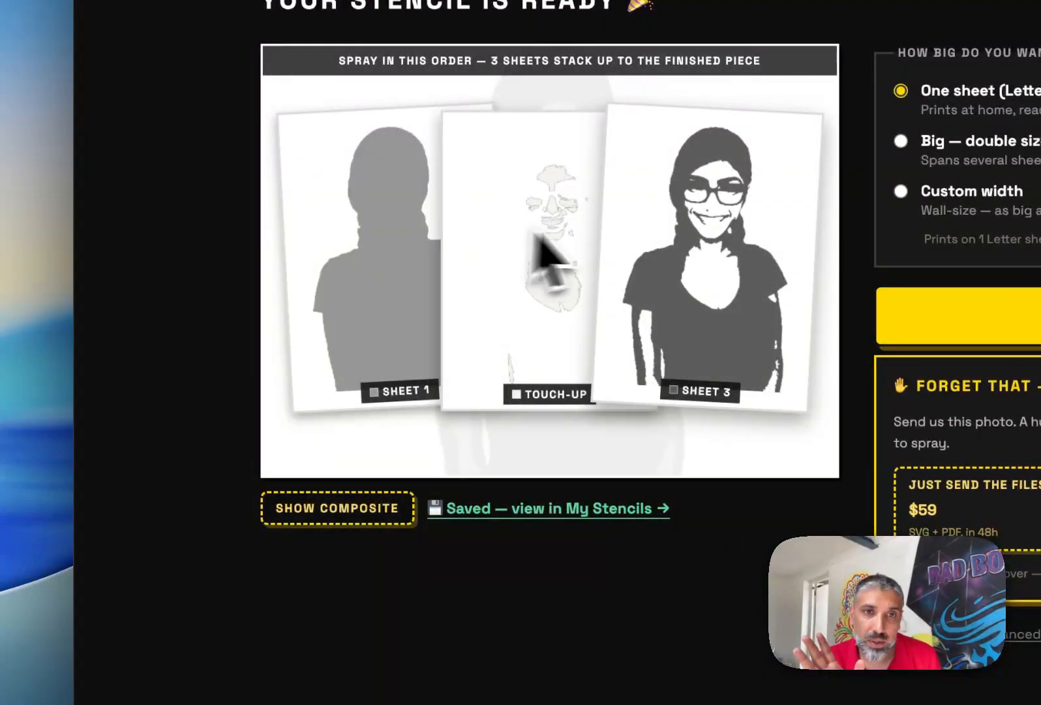
Return to the layer editor and fix layer 4's loose pieces by applying the Keep it perfect option.
click(300, 517)
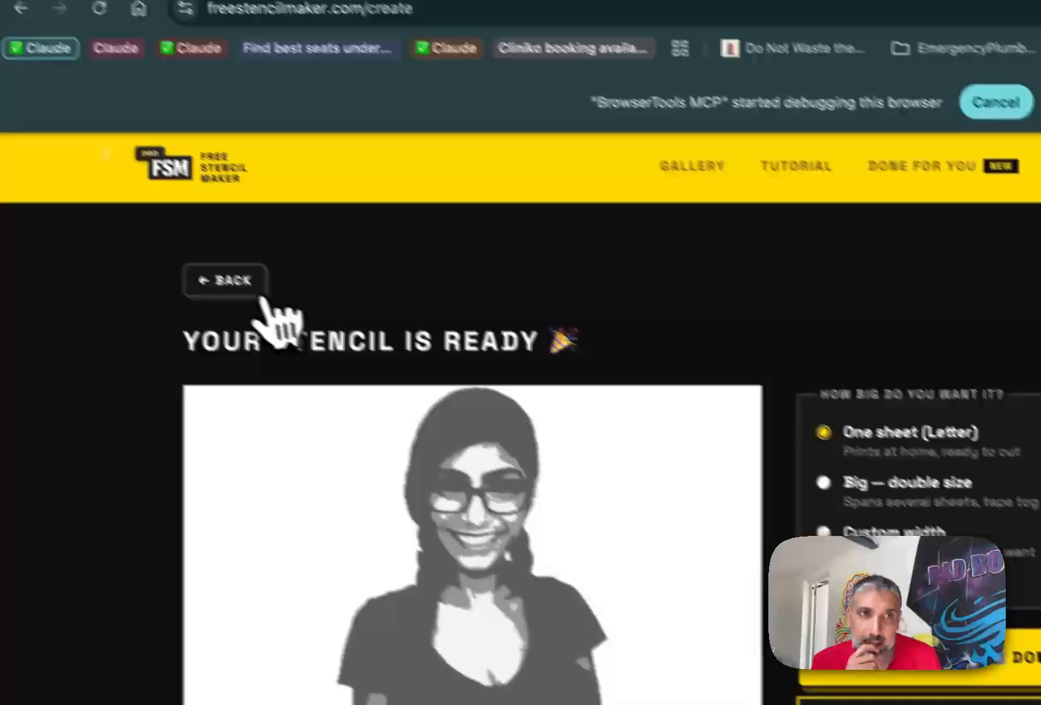
click(264, 300)
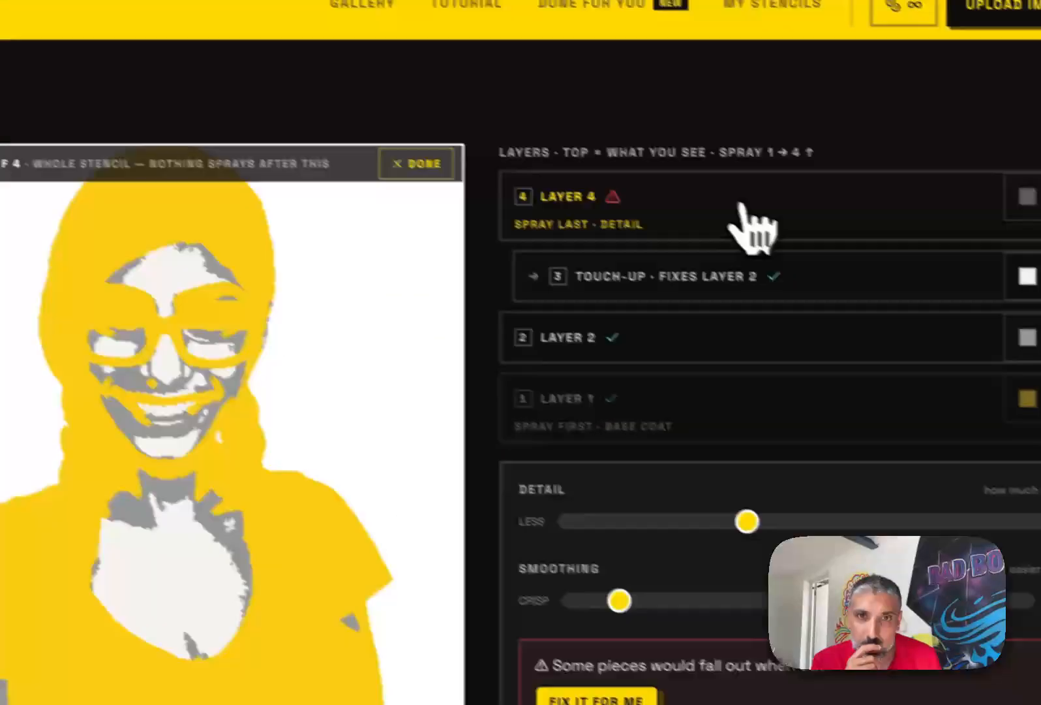
click(743, 207)
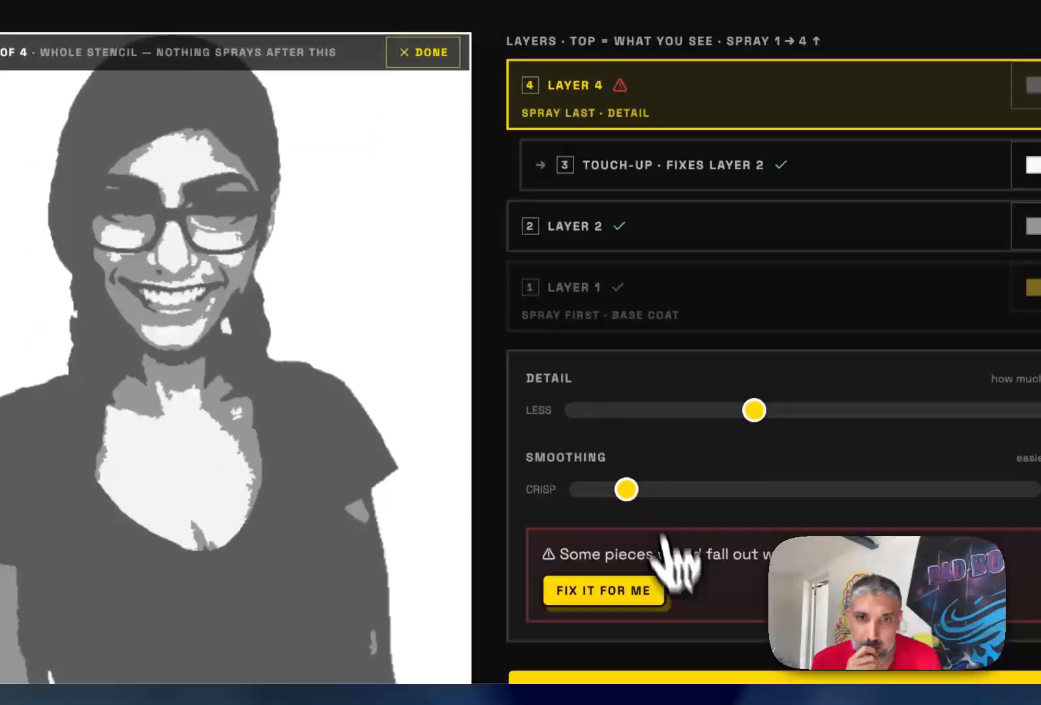
scroll(664, 536, down, 2)
click(577, 466)
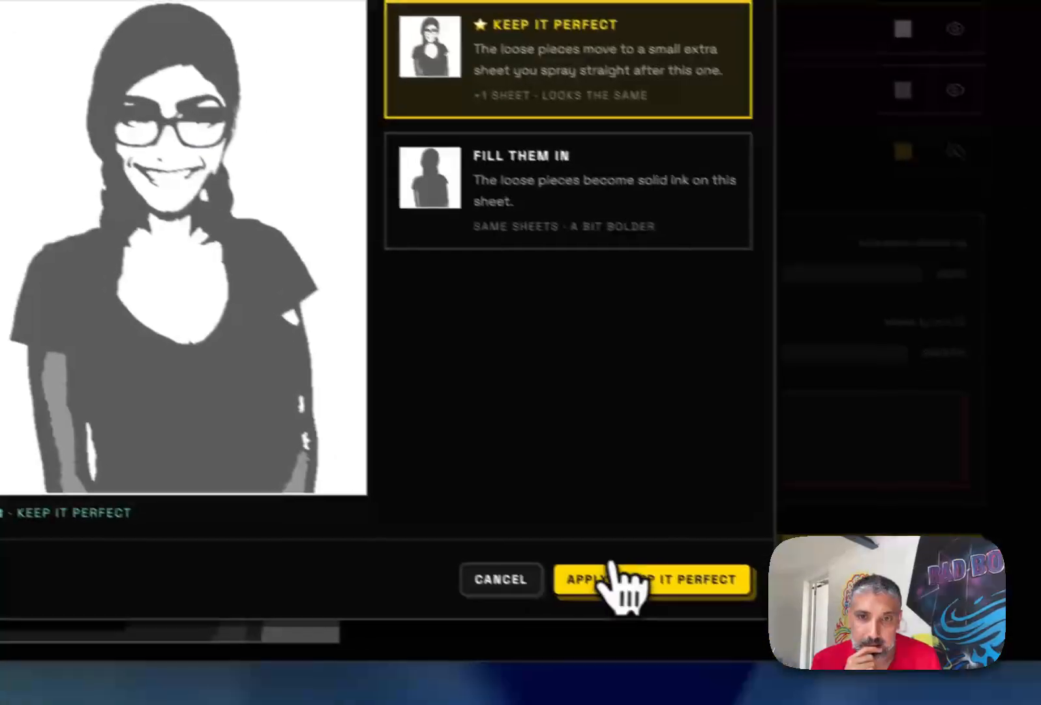
click(763, 668)
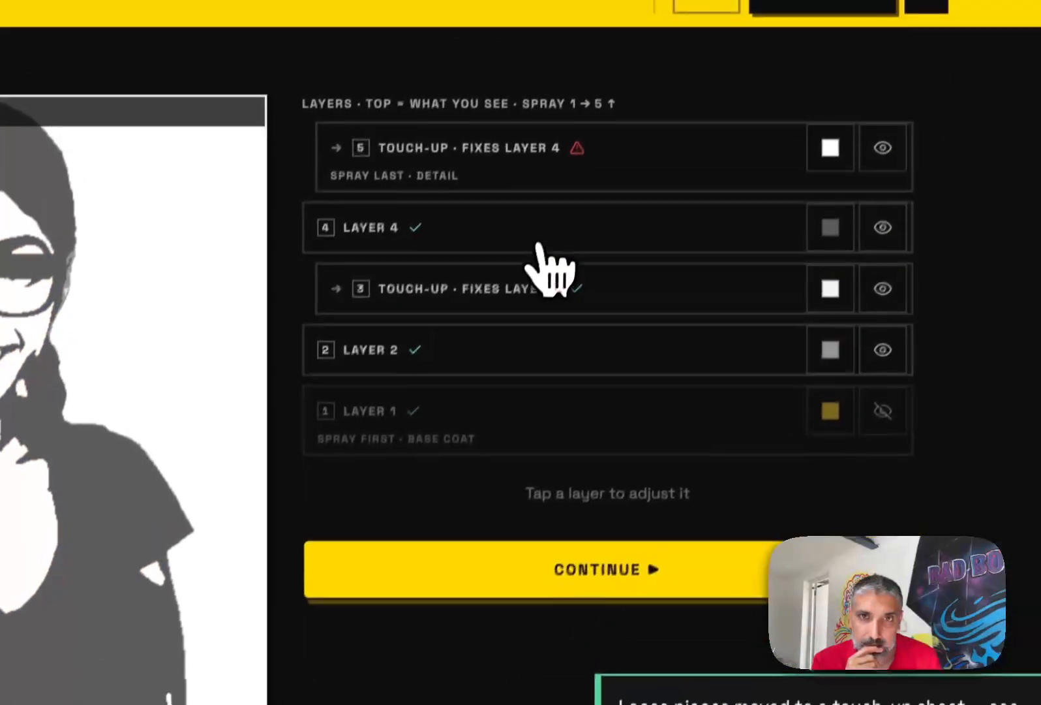
Fix the loose pieces in the touch-up sheet for layer 4 by applying Keep it perfect.
click(681, 178)
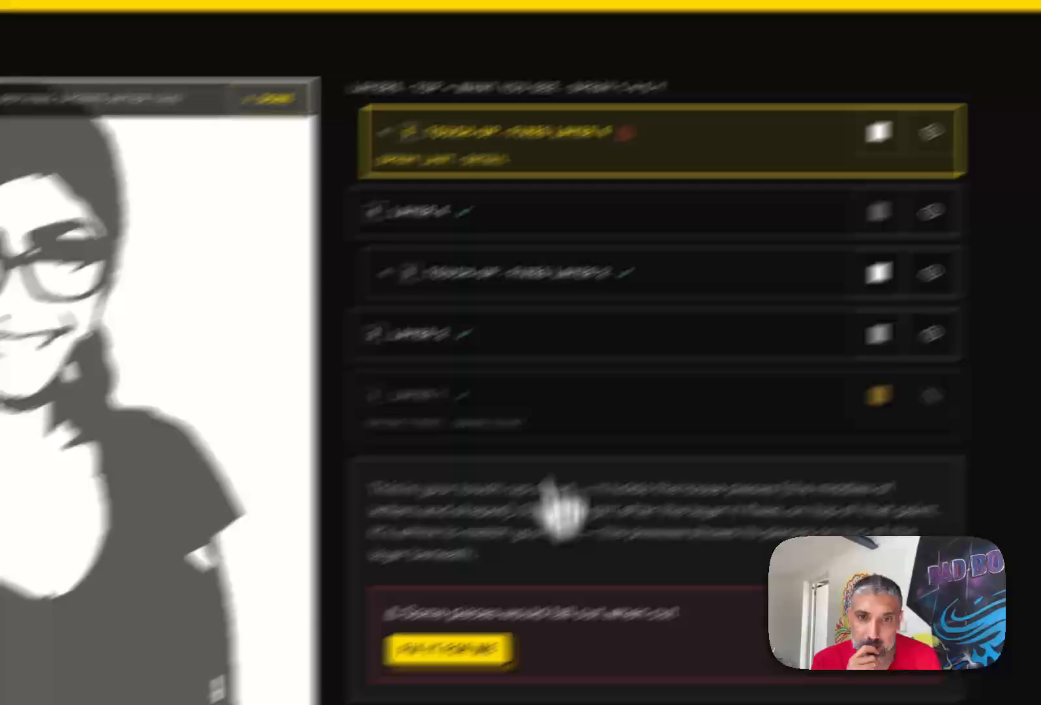
click(396, 673)
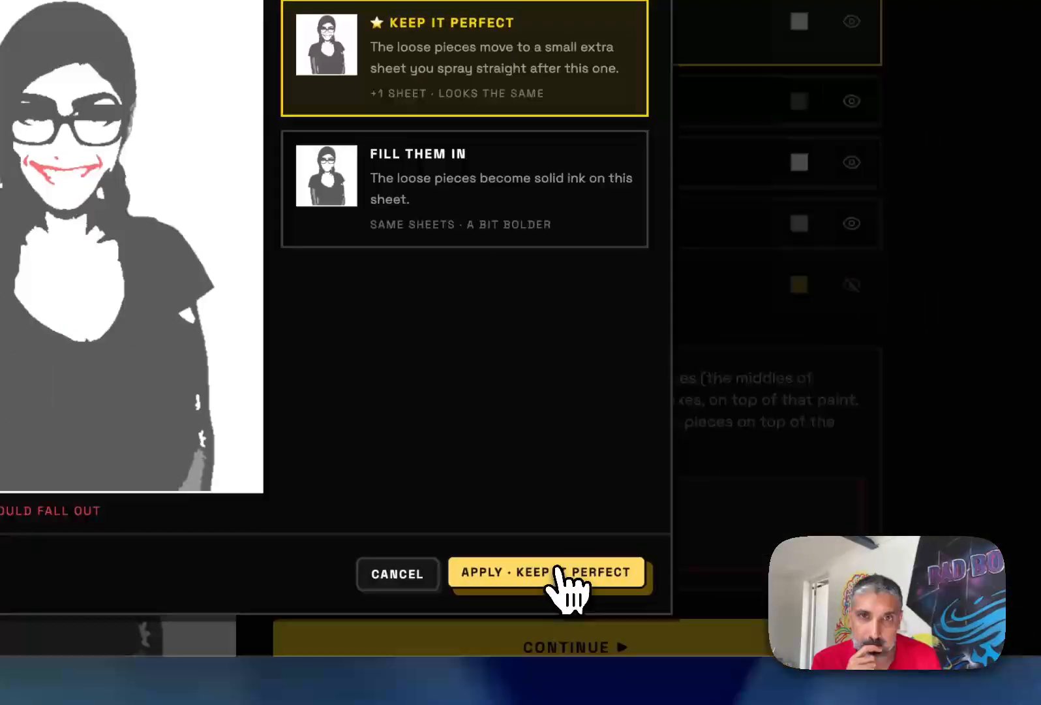
click(828, 596)
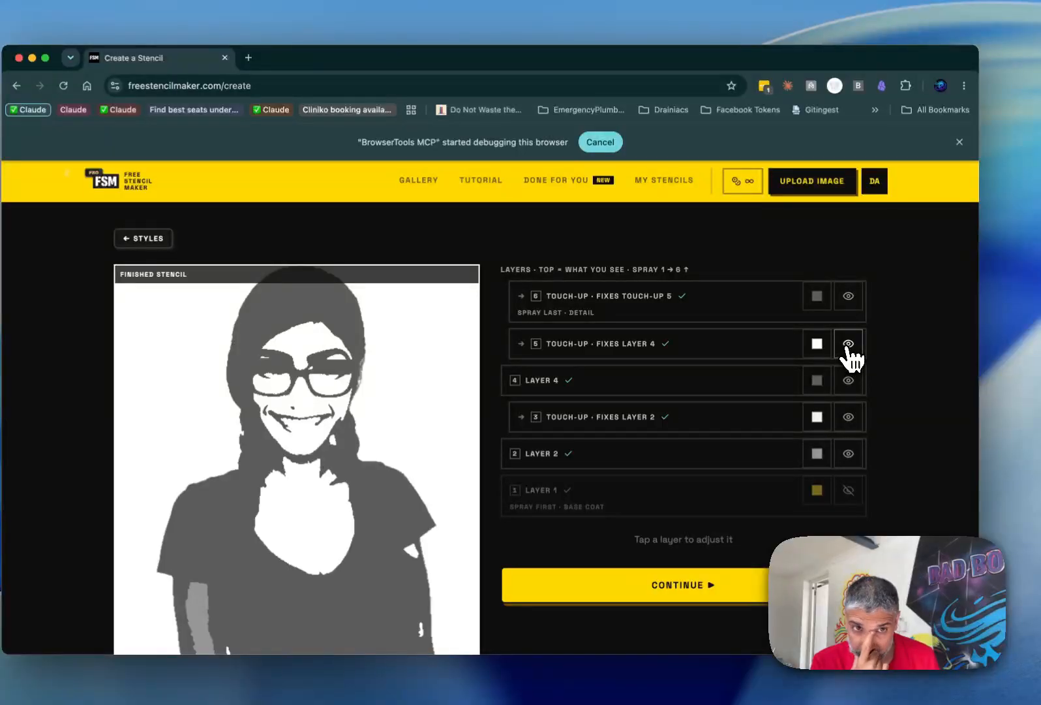
Toggle the visibility of the layer 4 touch-up and of layer 4 itself to compare their effect on the finished stencil.
click(847, 348)
click(848, 348)
click(848, 349)
click(848, 348)
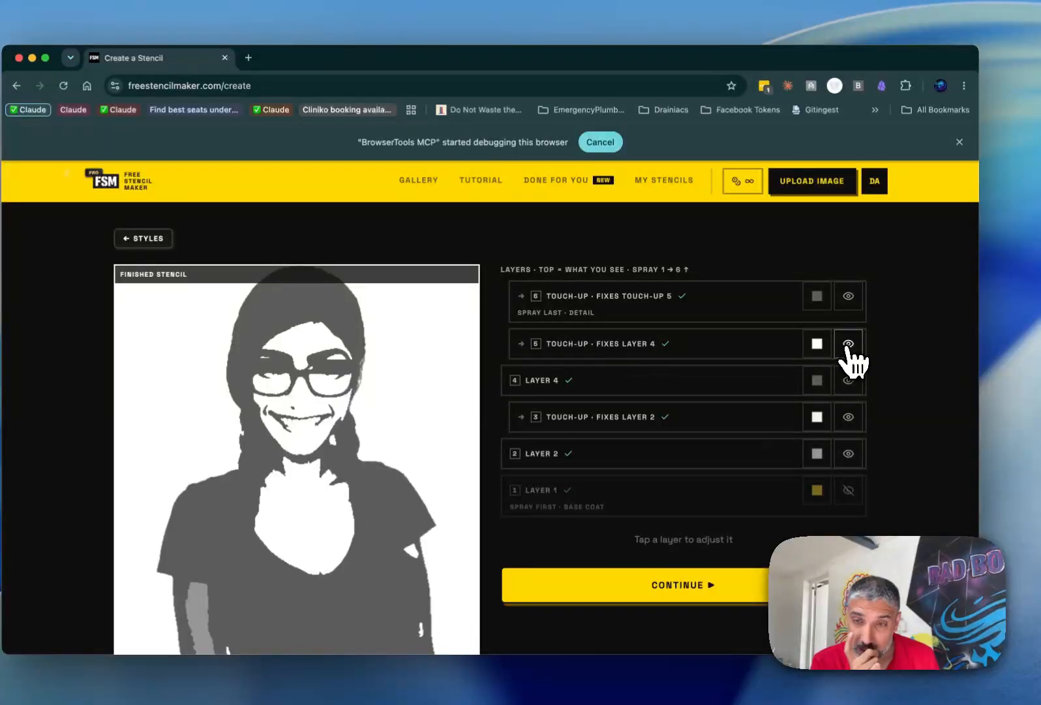
scroll(848, 346, down, 1)
click(847, 347)
click(848, 346)
scroll(847, 346, down, 2)
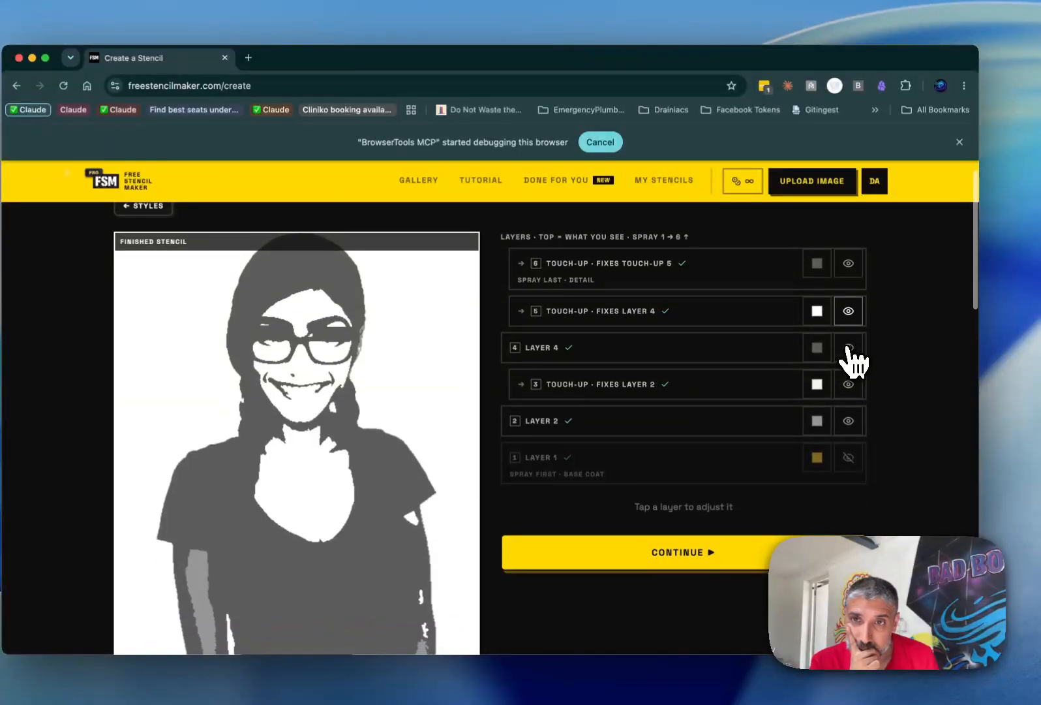
click(848, 349)
click(848, 348)
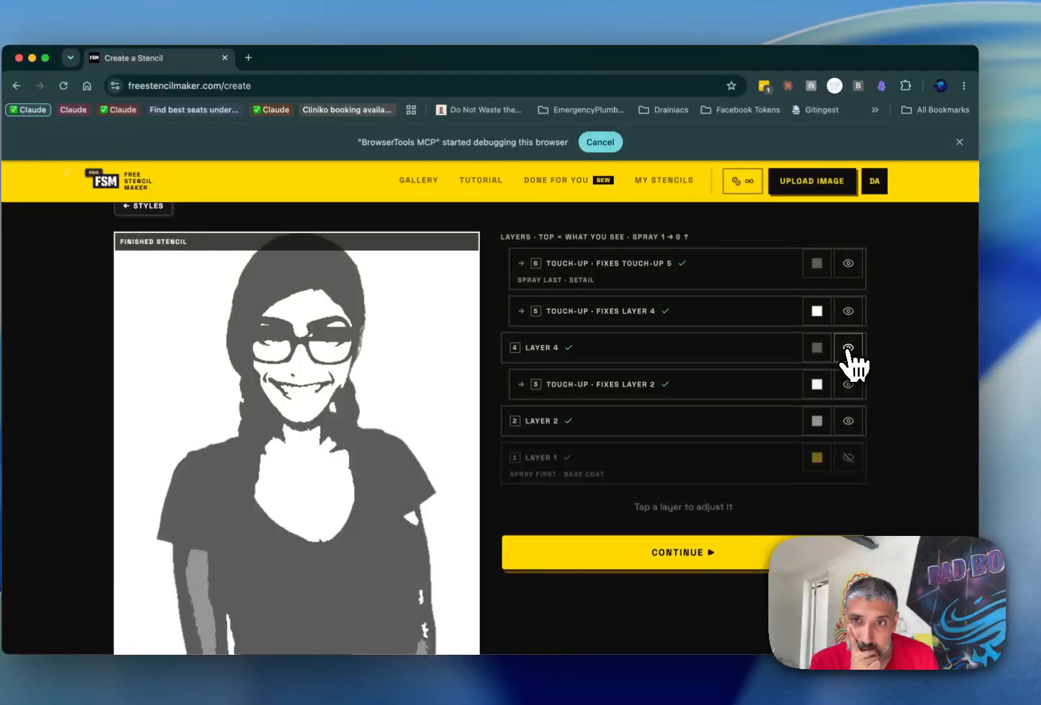
click(848, 348)
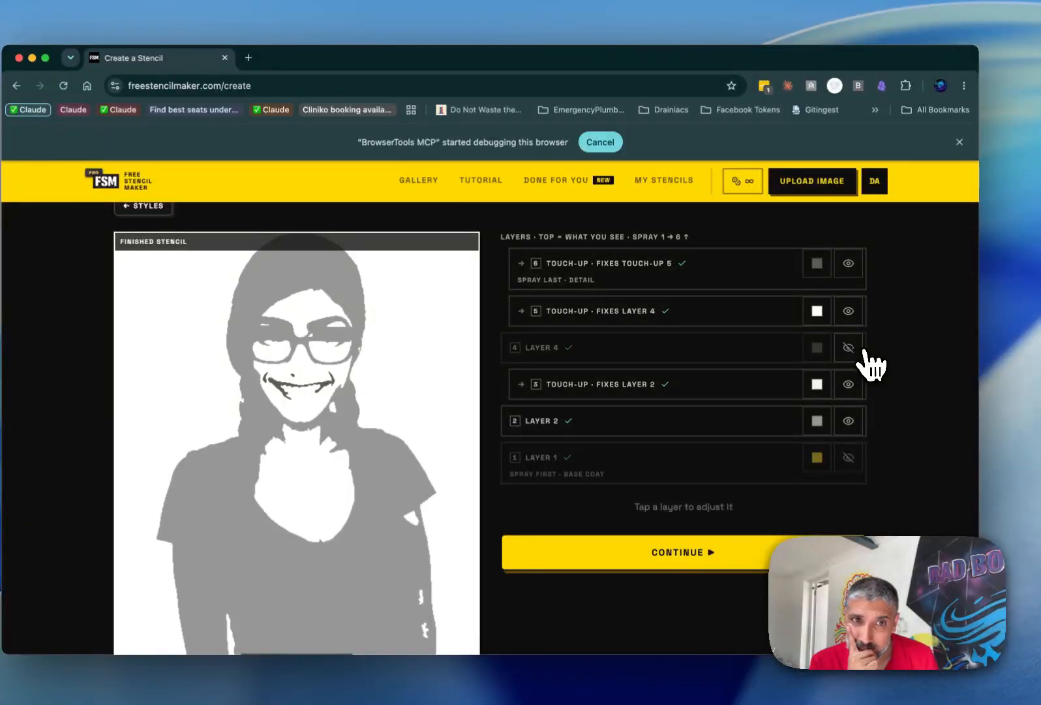
click(849, 351)
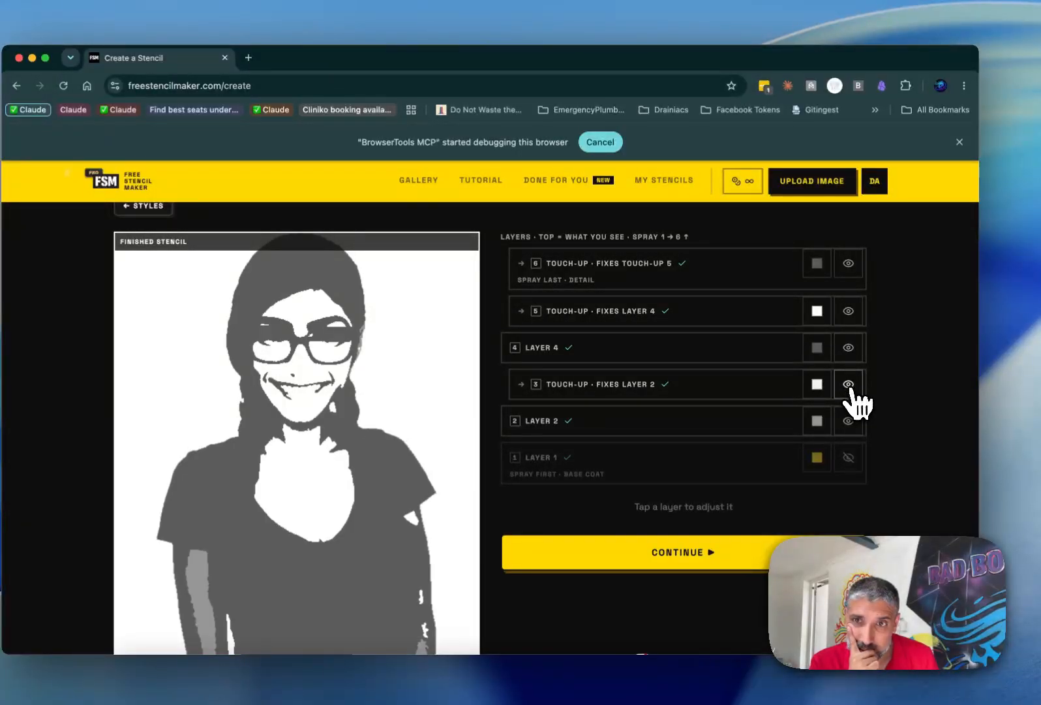
Toggle the touch-up sheet for layer 2 to compare its effect, and leave it hidden.
click(849, 387)
click(850, 387)
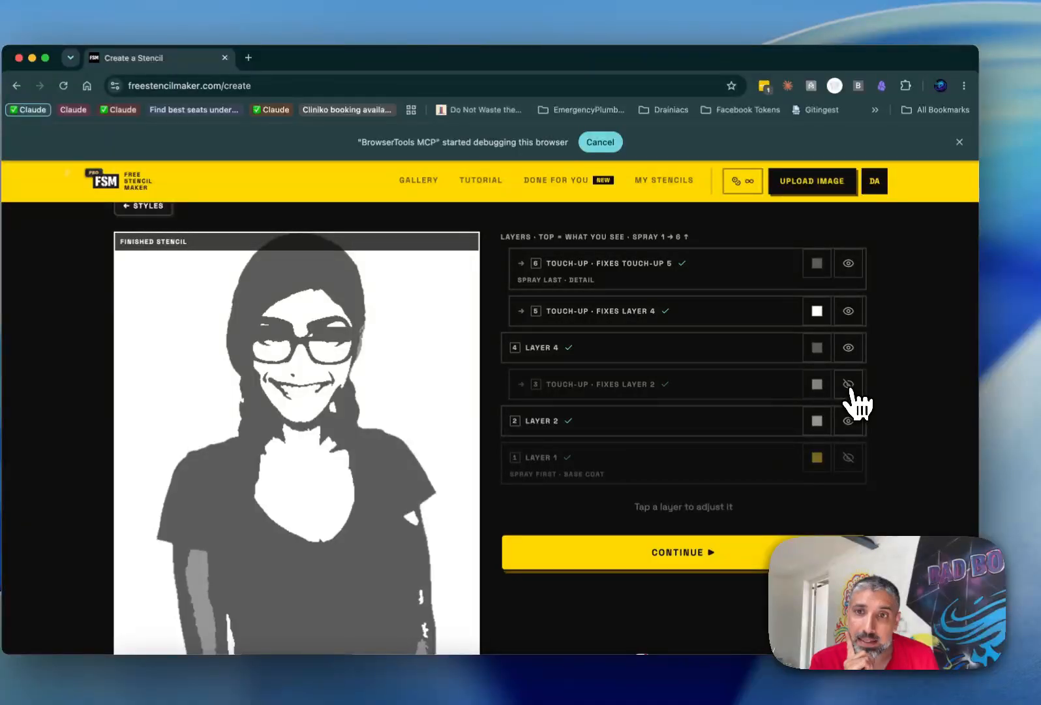
click(849, 385)
click(848, 385)
click(850, 386)
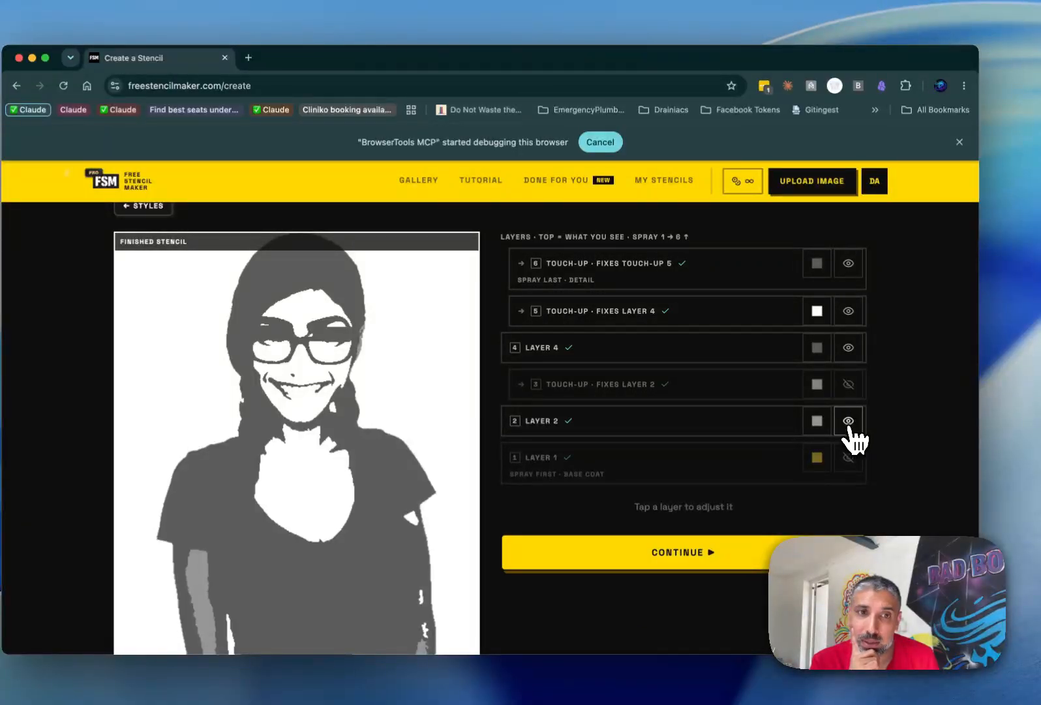
Toggle layer 2's visibility to compare the finished stencil with and without it, leaving the layer visible.
click(849, 422)
click(848, 422)
click(848, 422)
click(849, 422)
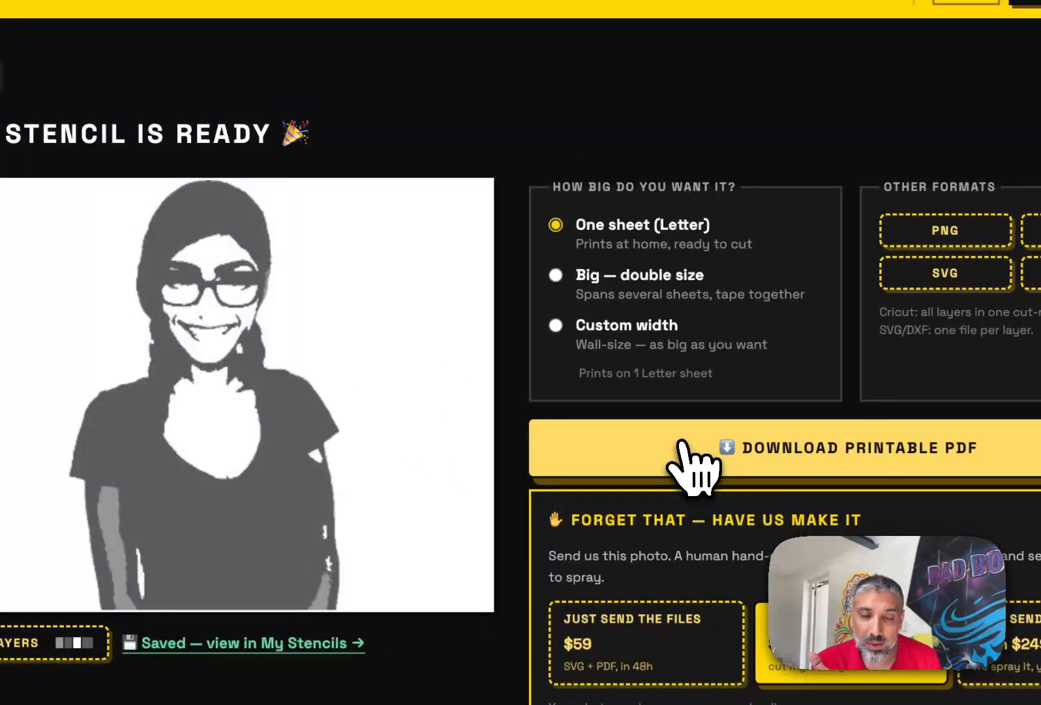
Export the final stencil as a one-sheet Letter printable PDF and look through its separate layer pages.
click(681, 449)
scroll(675, 450, down, 10)
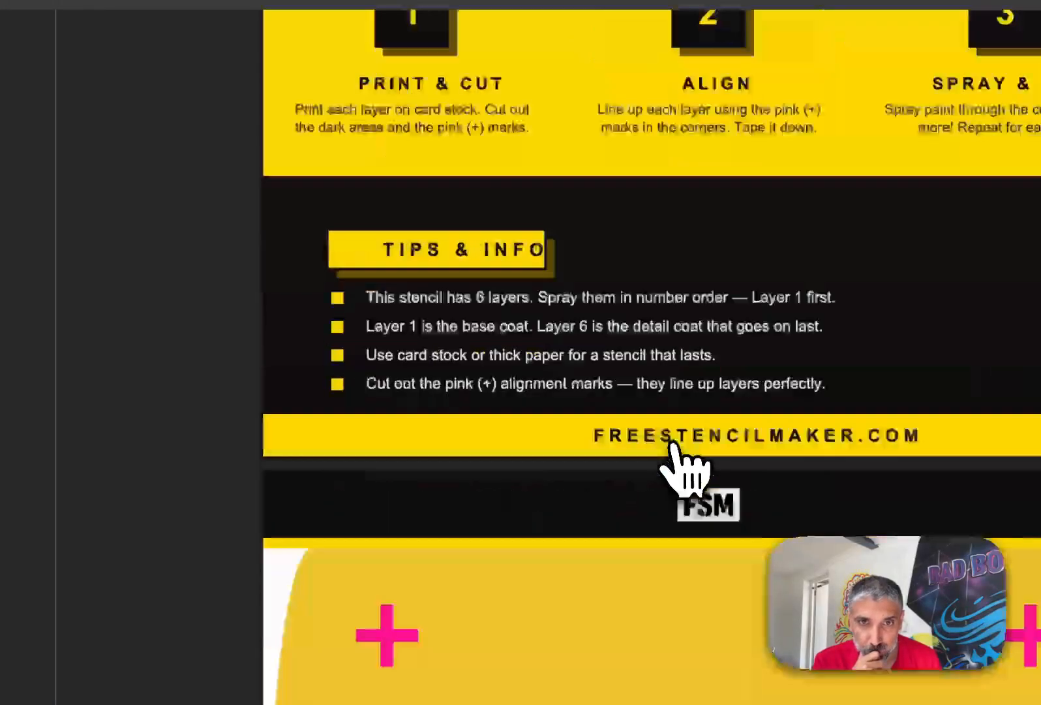
scroll(674, 470, down, 15)
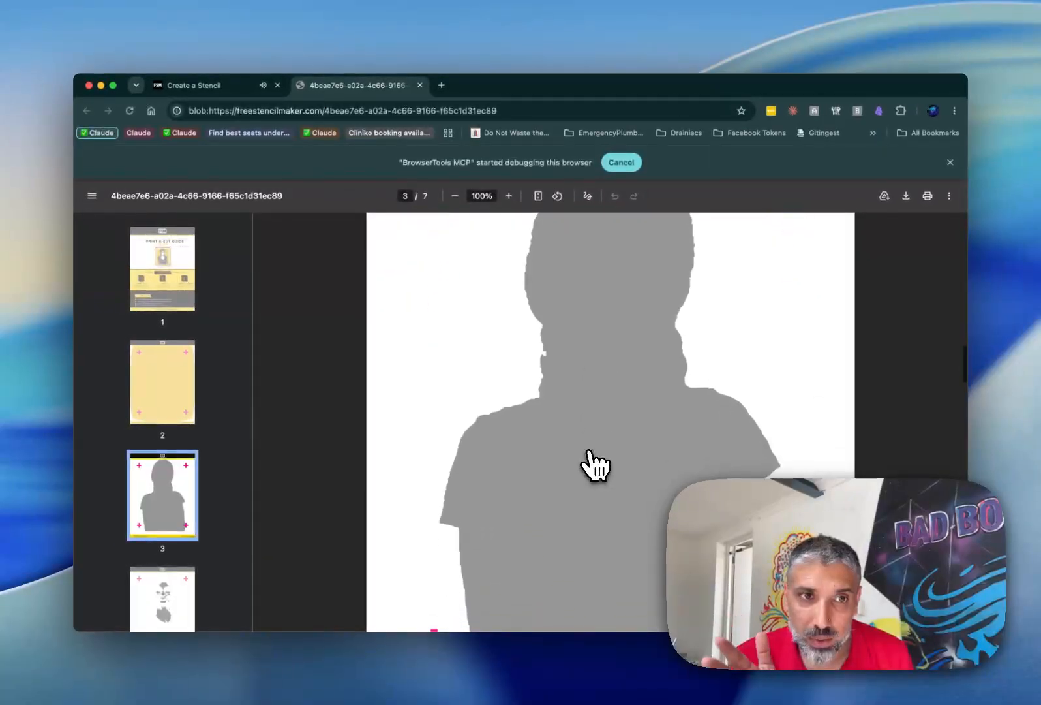
scroll(594, 464, down, 8)
scroll(177, 465, down, 5)
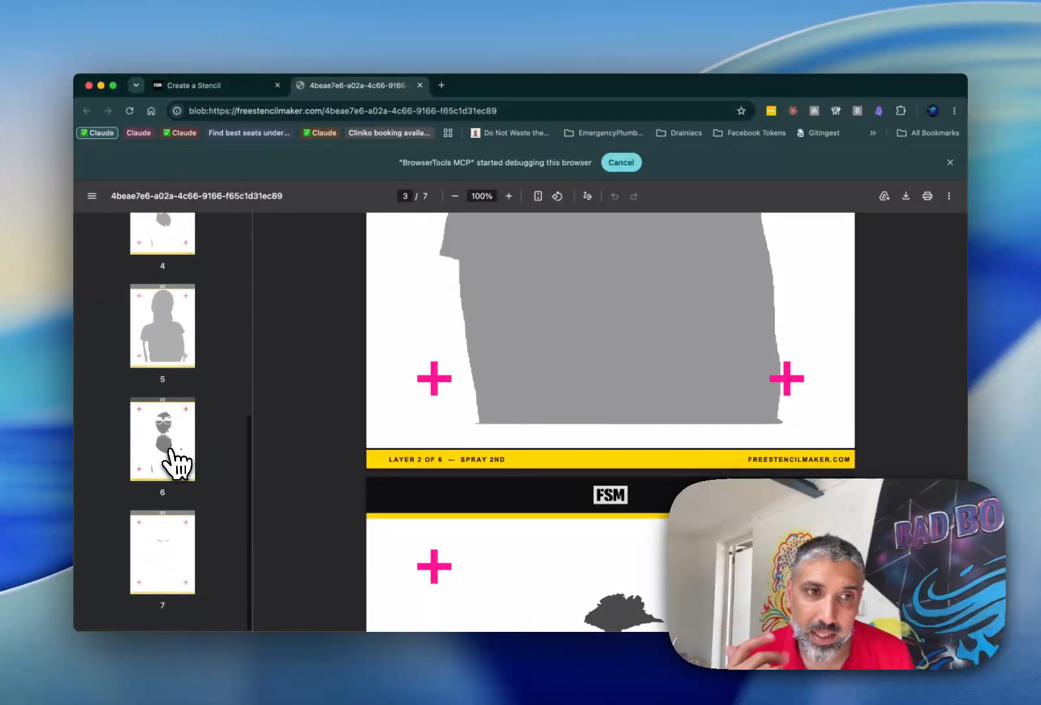
scroll(502, 473, down, 5)
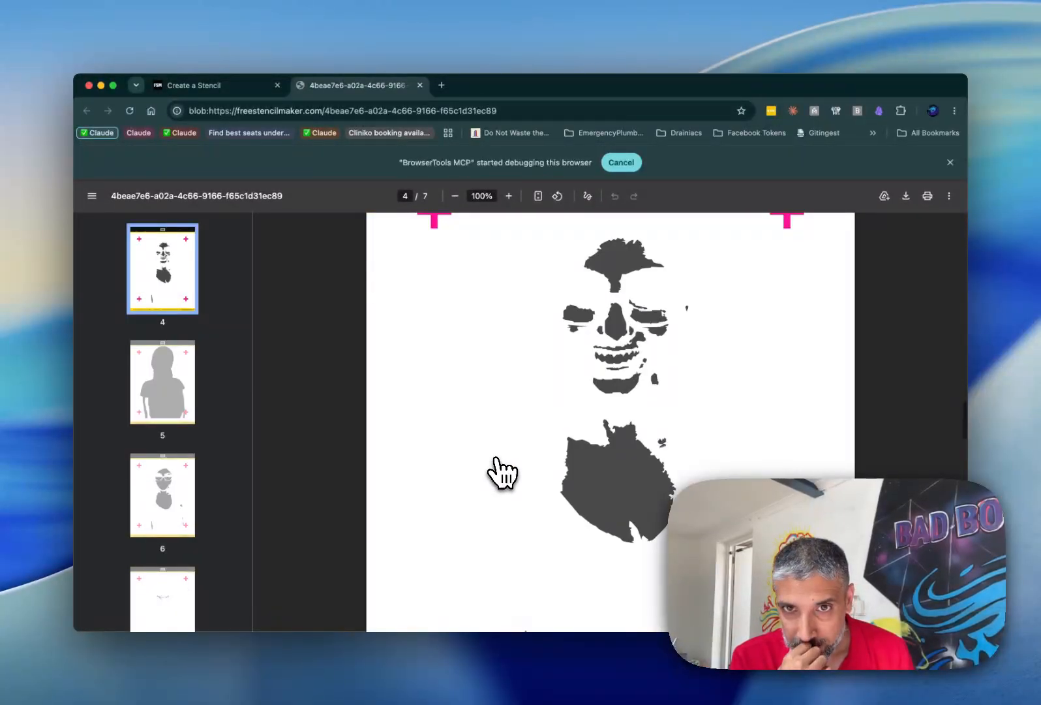
scroll(502, 472, down, 12)
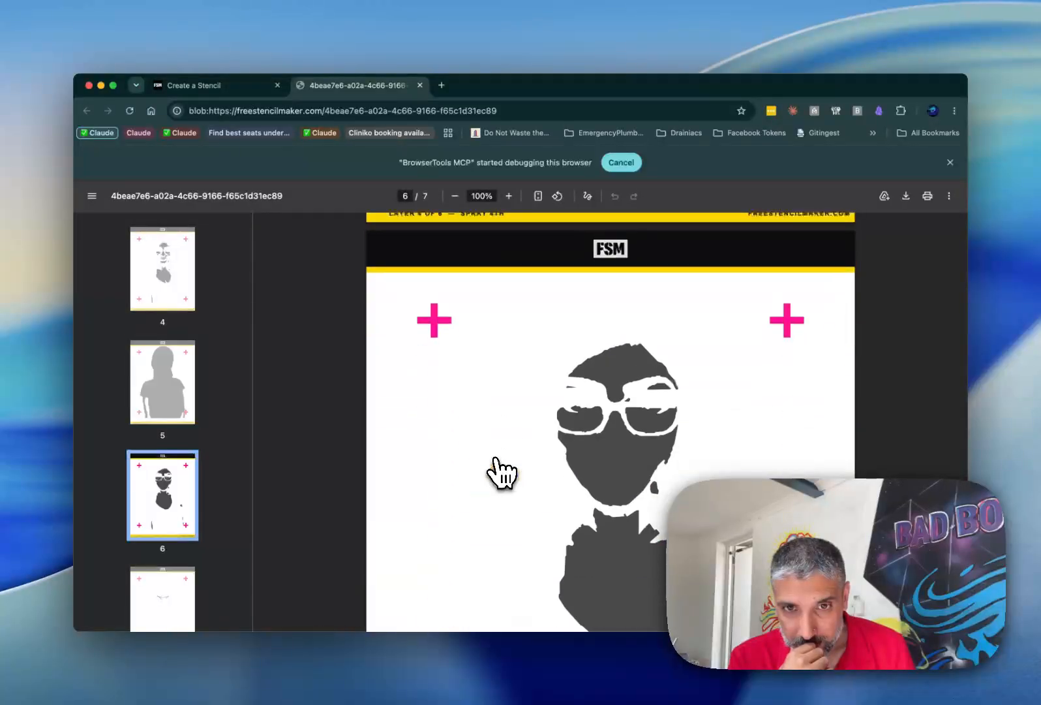
scroll(502, 472, down, 10)
scroll(502, 471, up, 15)
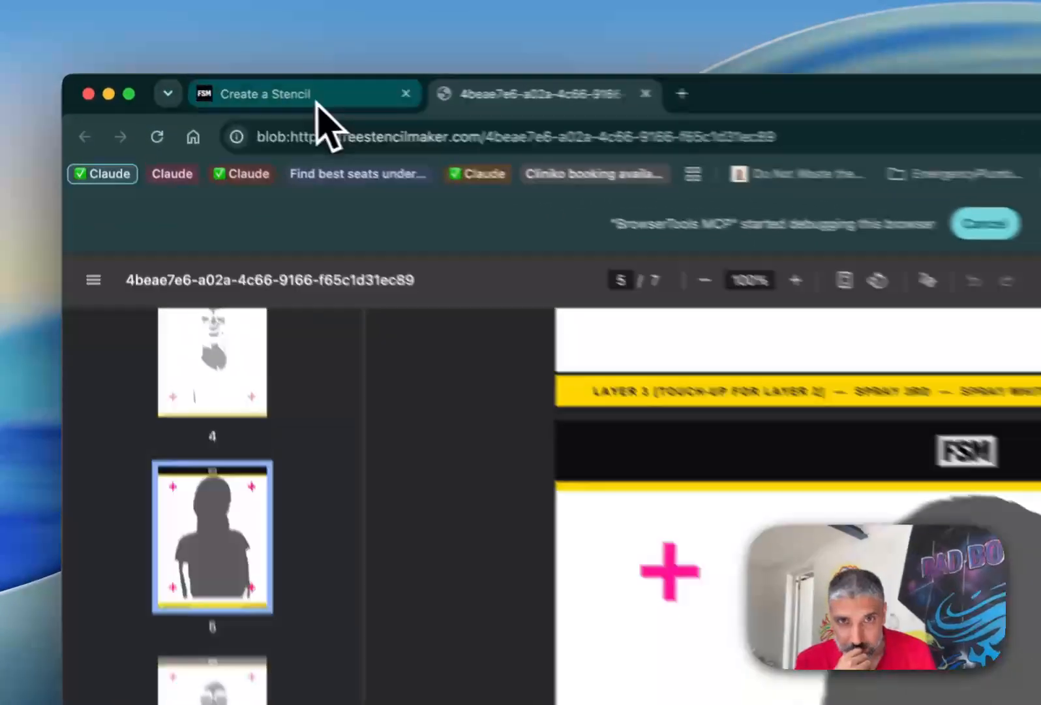
Return to the finished stencil page, choose a custom width of 40 cm, and request the printable download.
click(219, 86)
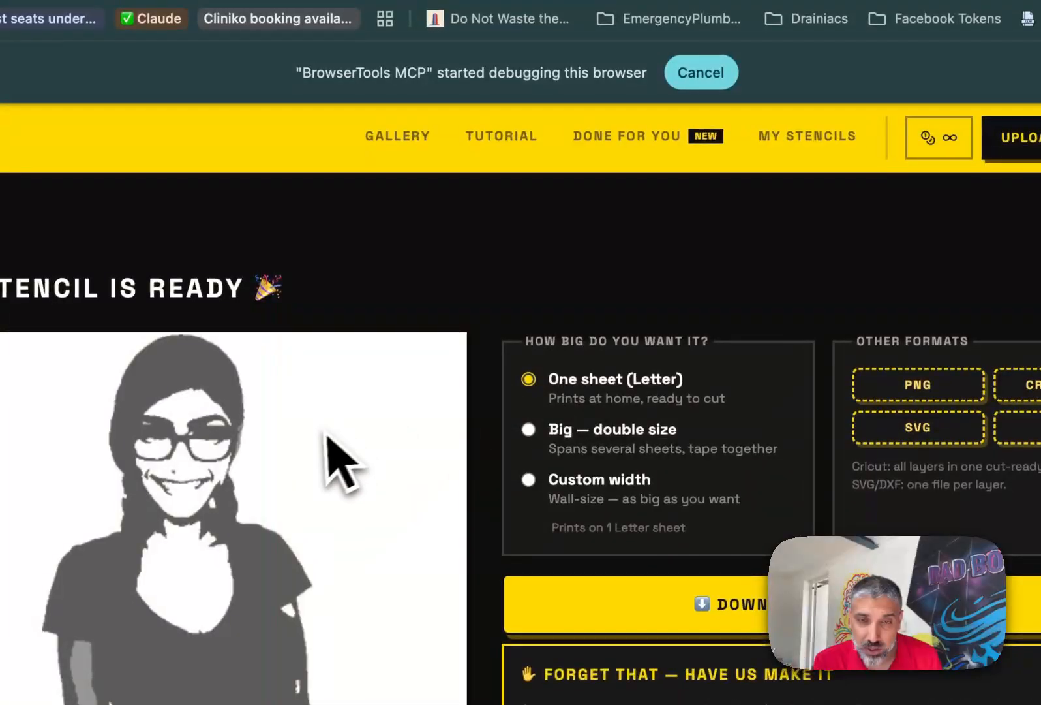
click(528, 481)
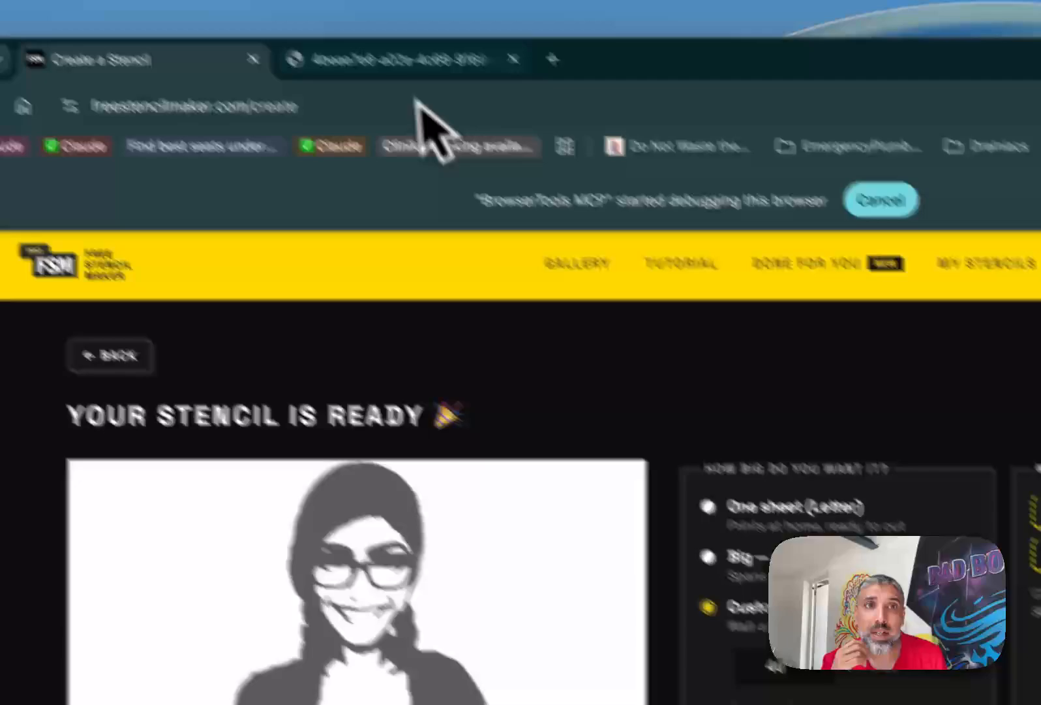
click(411, 58)
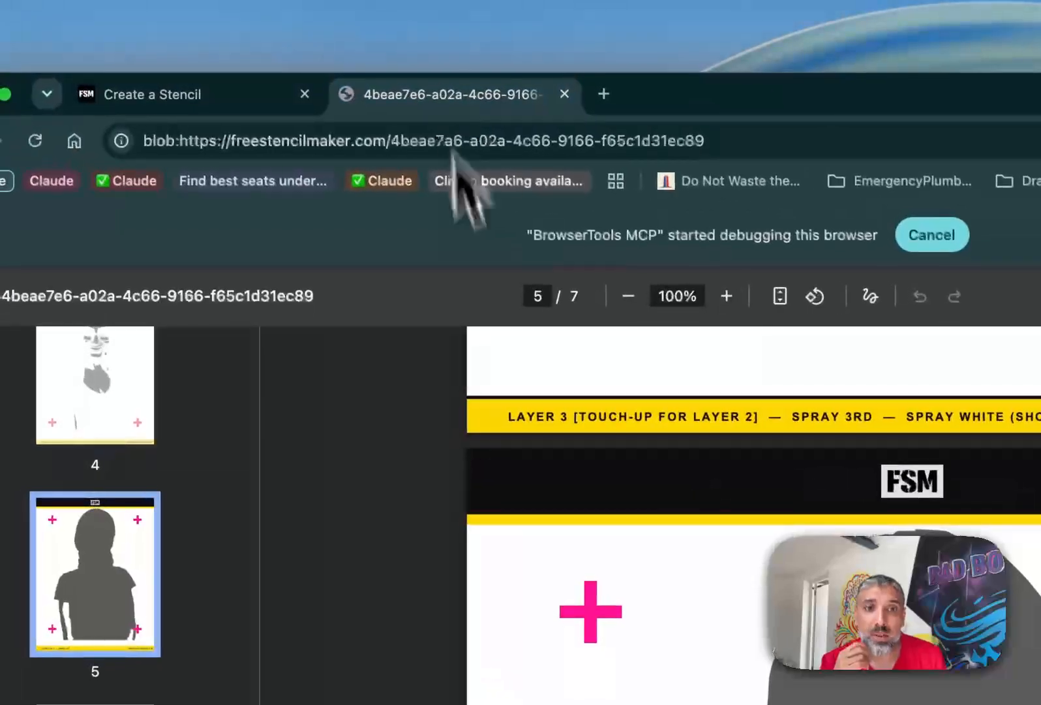
click(193, 95)
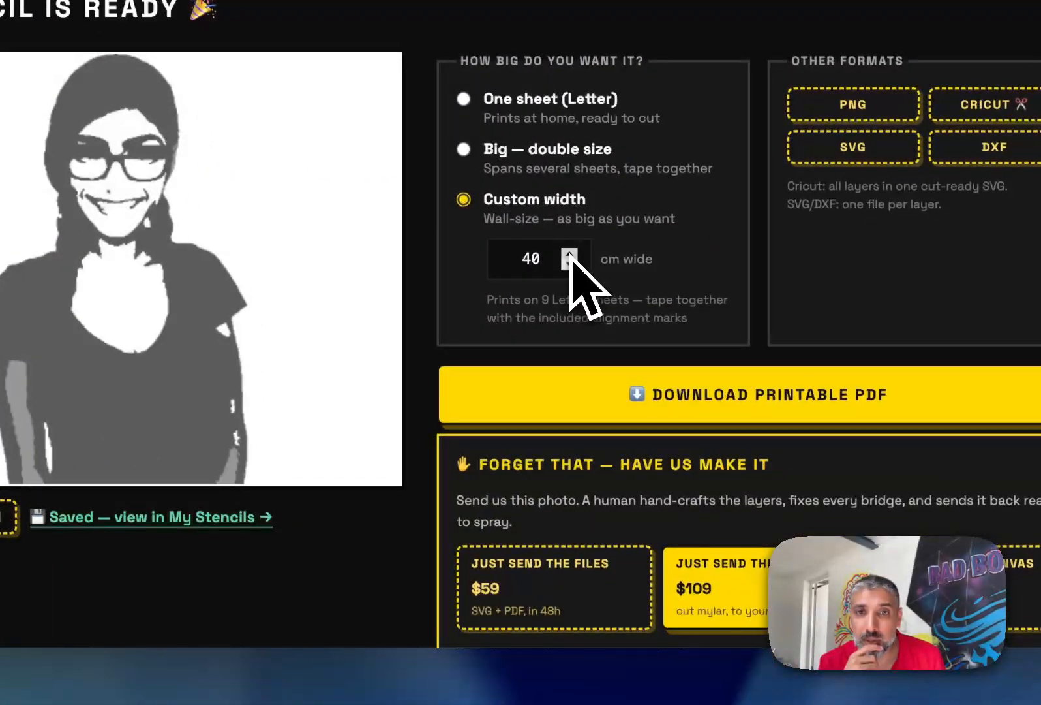
click(583, 382)
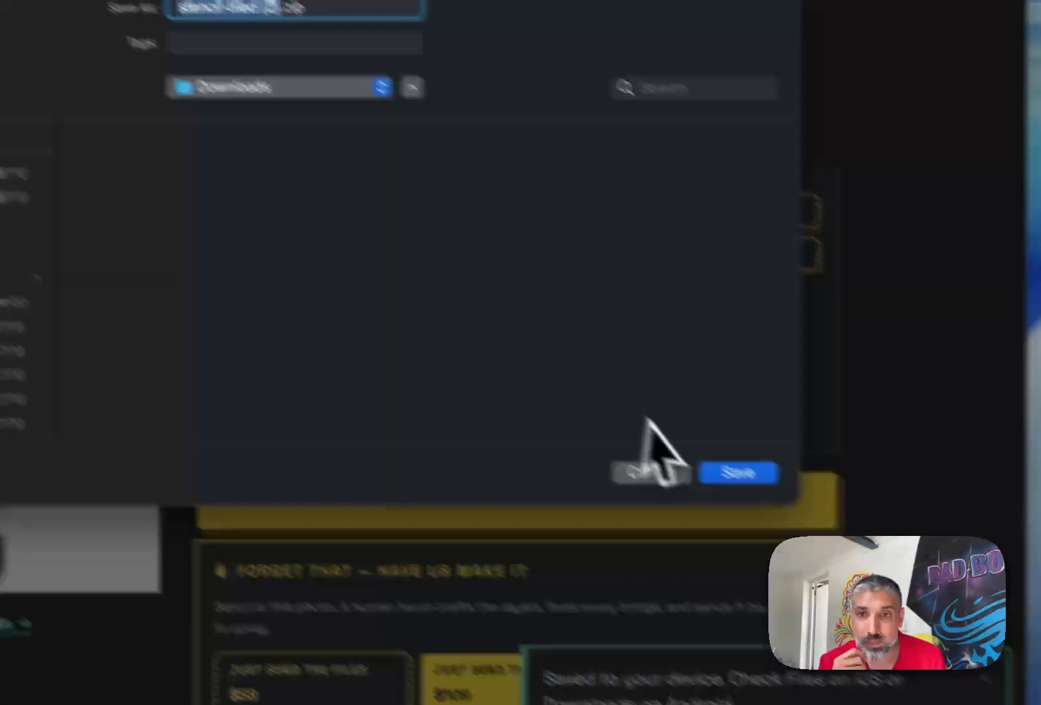
click(977, 363)
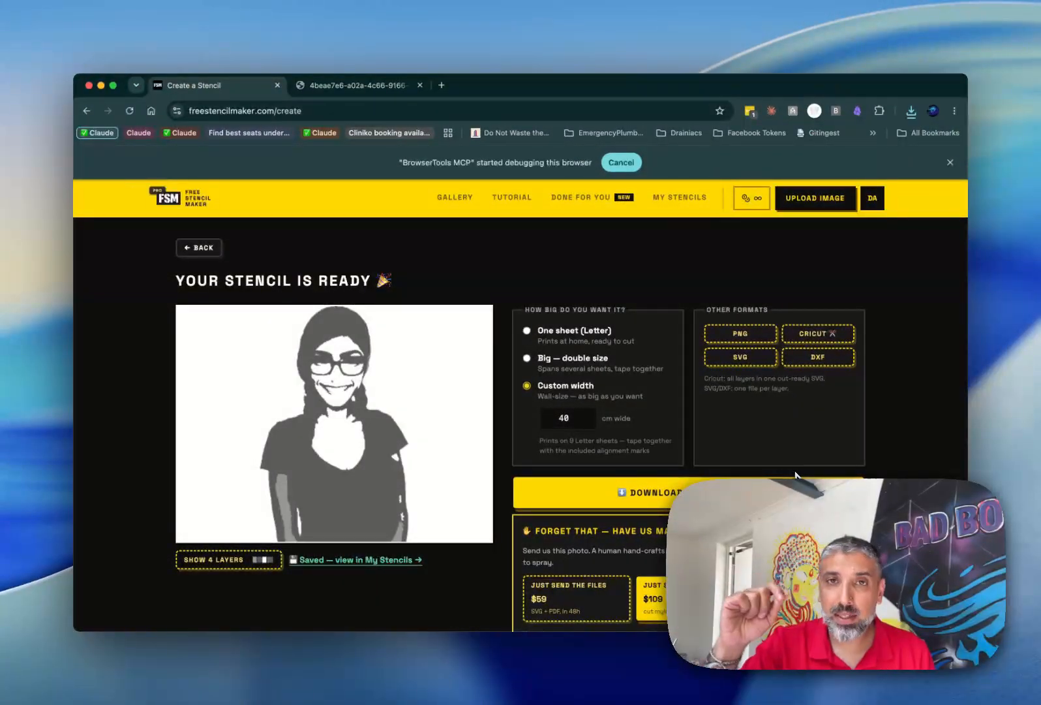
Examine the finished stencil page's print sizes, other export formats and done-for-you ordering options.
click(316, 85)
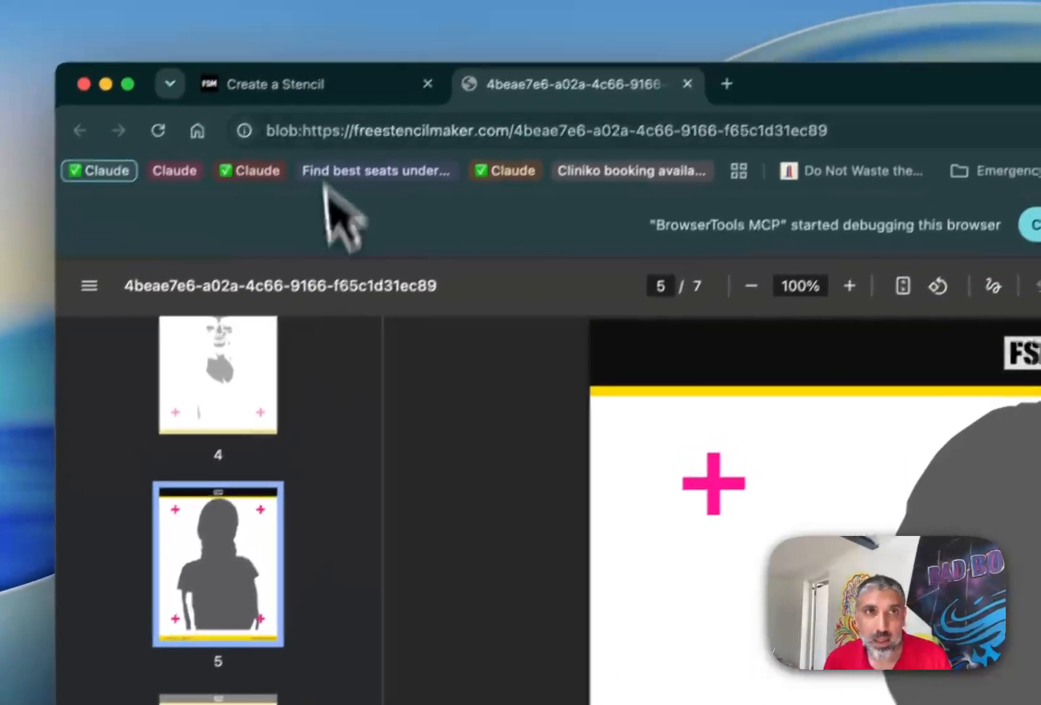
click(306, 1)
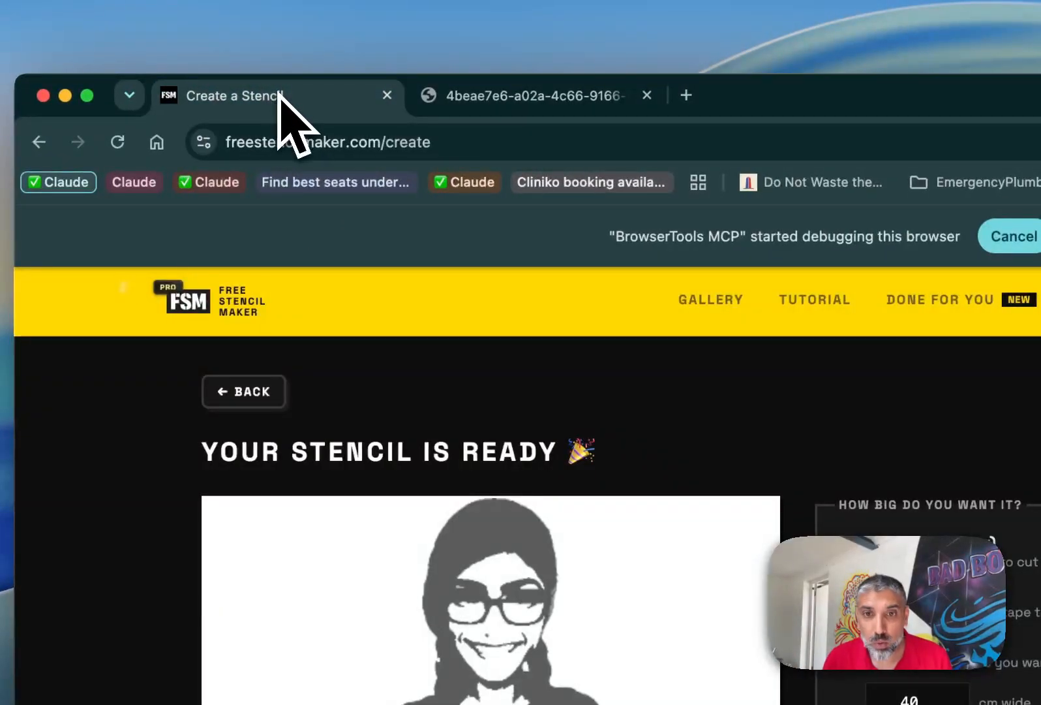
scroll(961, 655, down, 2)
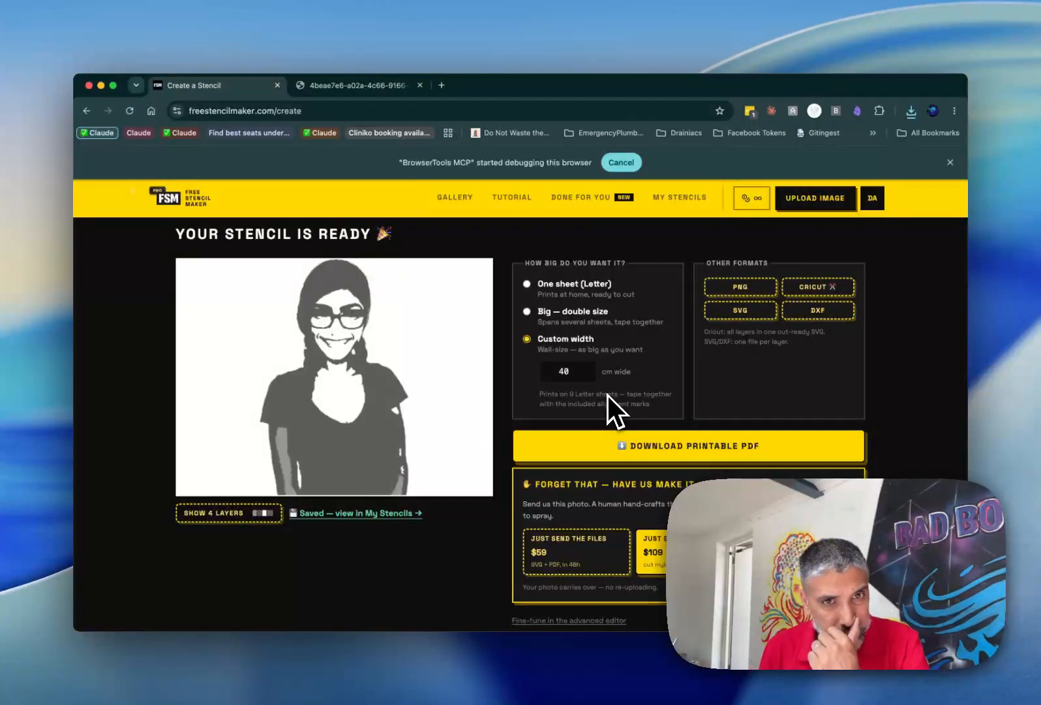
scroll(610, 397, up, 1)
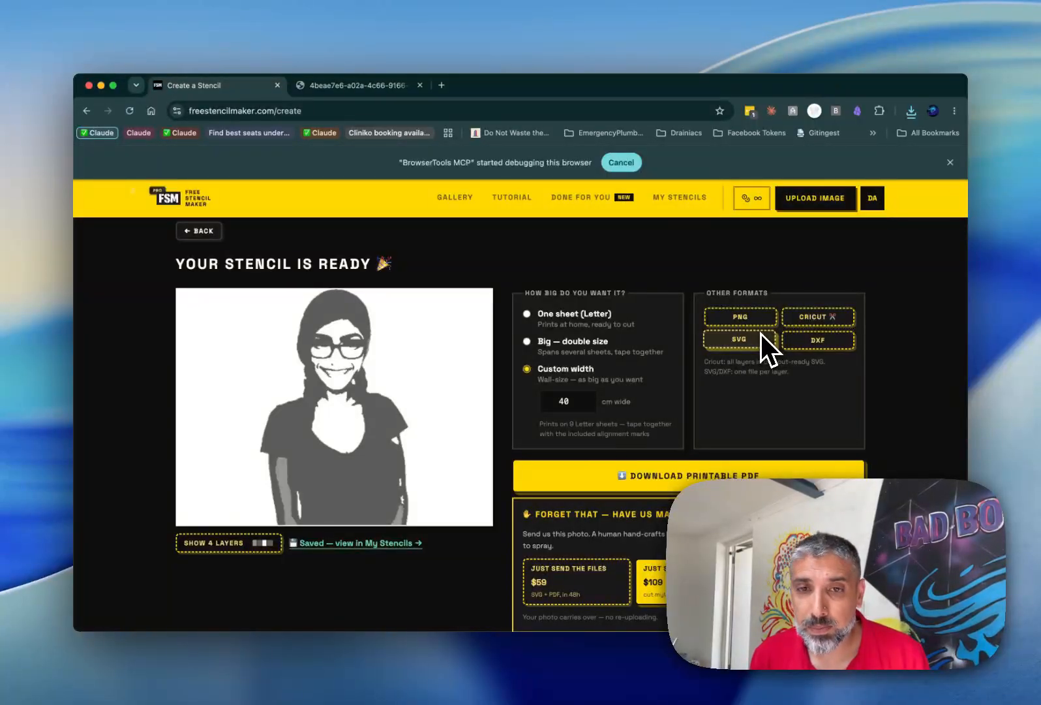
scroll(585, 424, down, 5)
scroll(585, 424, up, 3)
scroll(583, 424, down, 2)
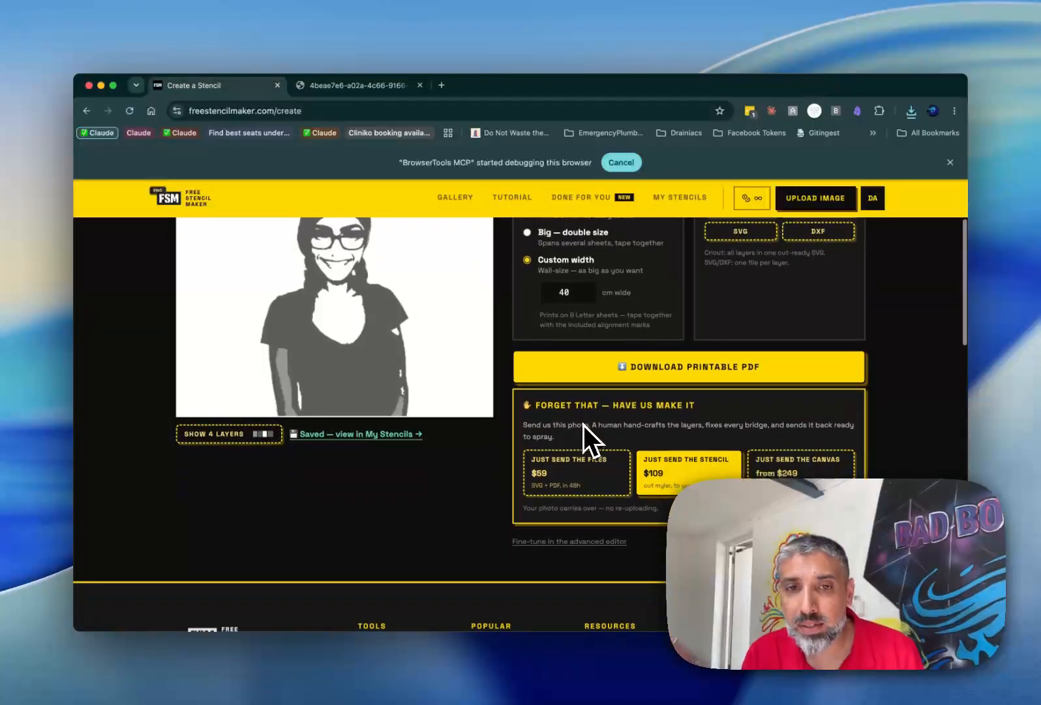
scroll(583, 424, down, 1)
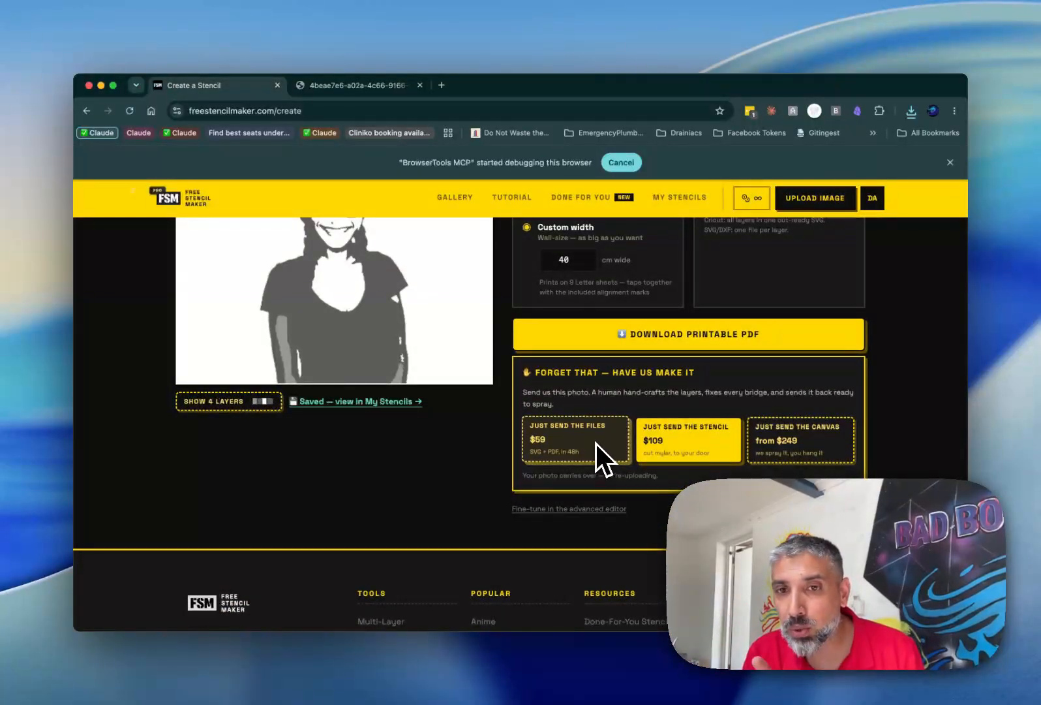
scroll(595, 443, up, 2)
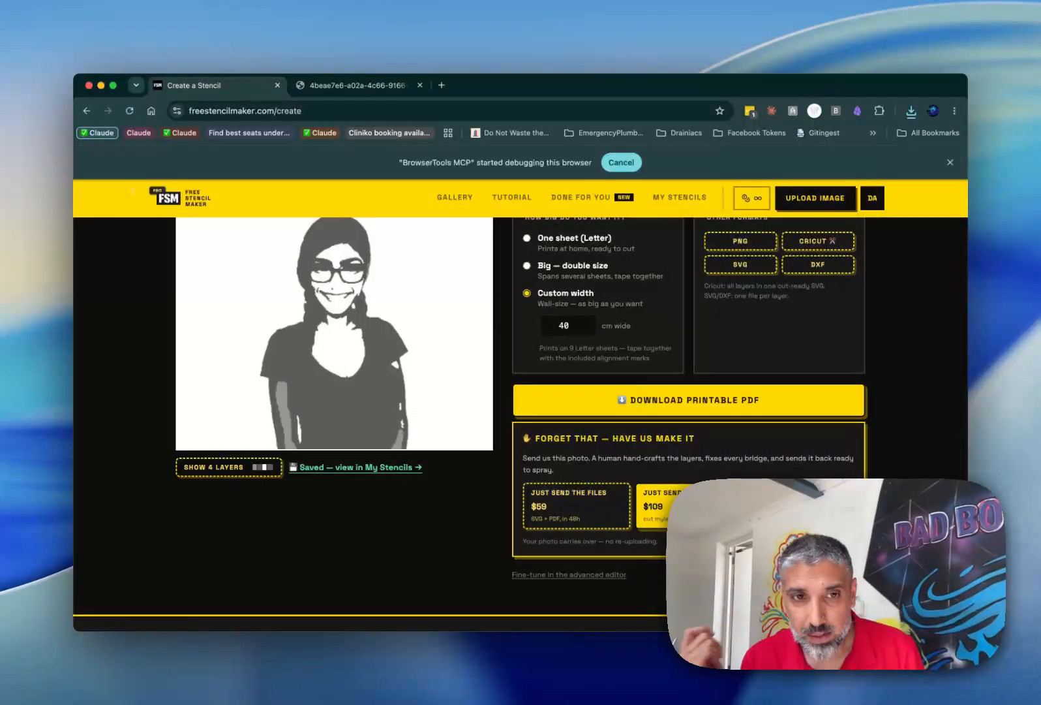
scroll(659, 506, up, 3)
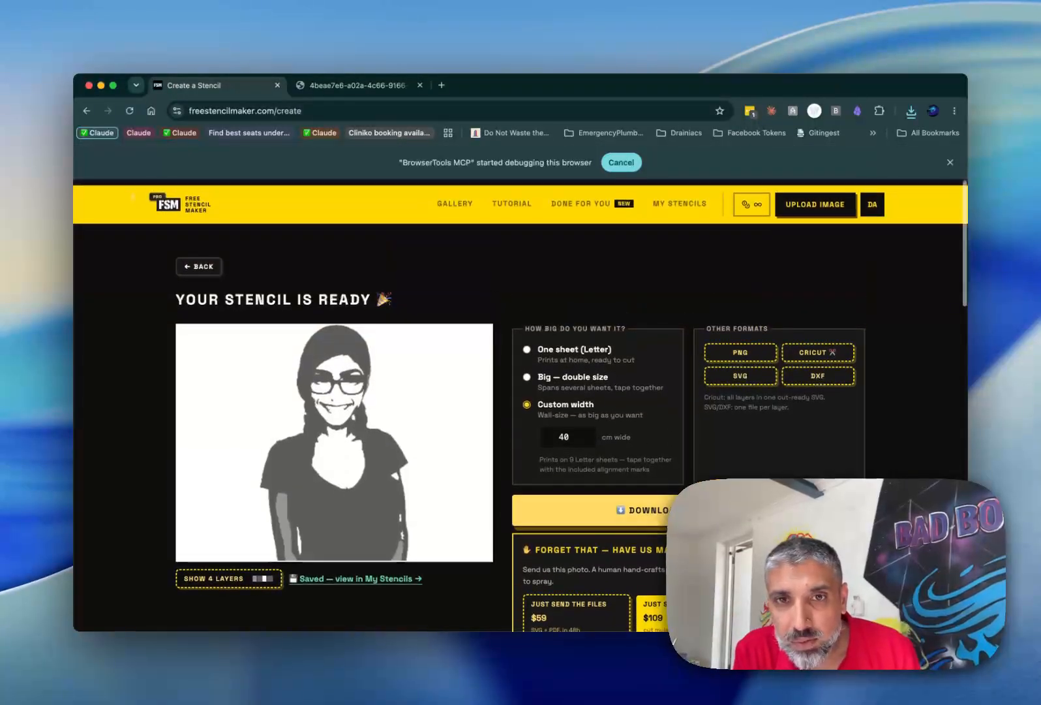